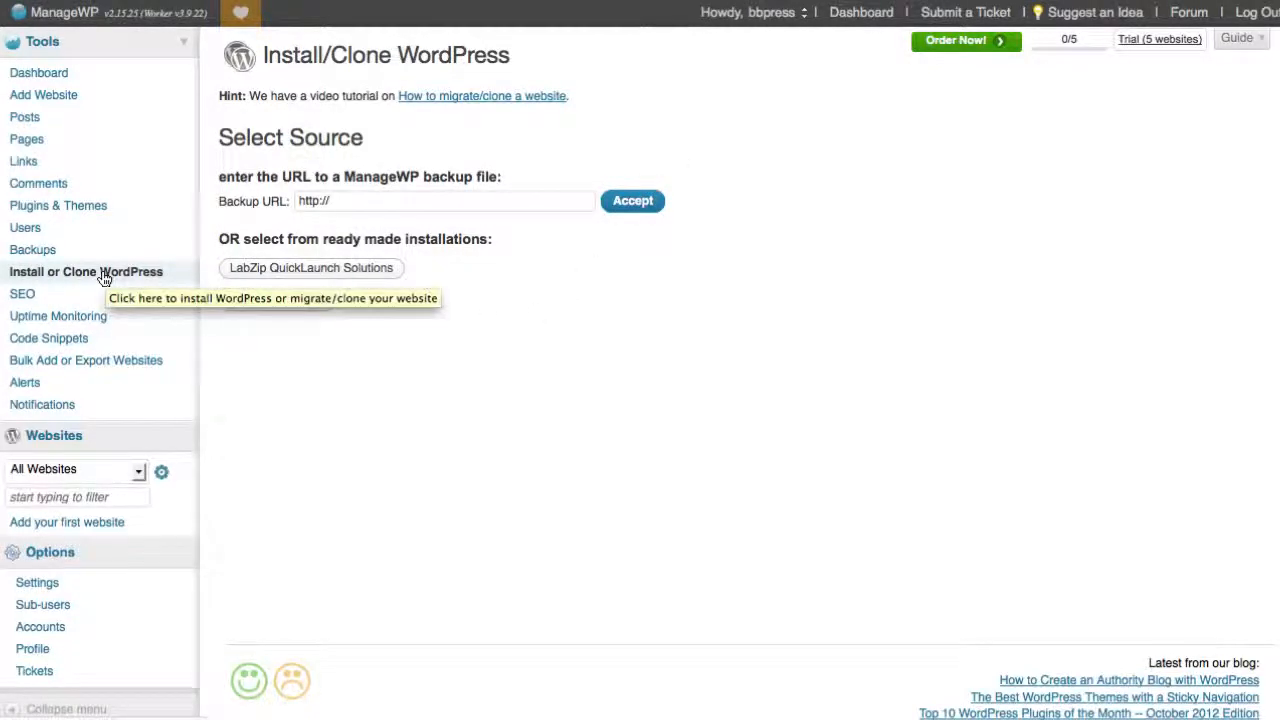
# Open the LabZip QuickLaunch Solutions catalogue and go to the Frisco LabZip QuickLaunch product
pyautogui.click(252, 274)
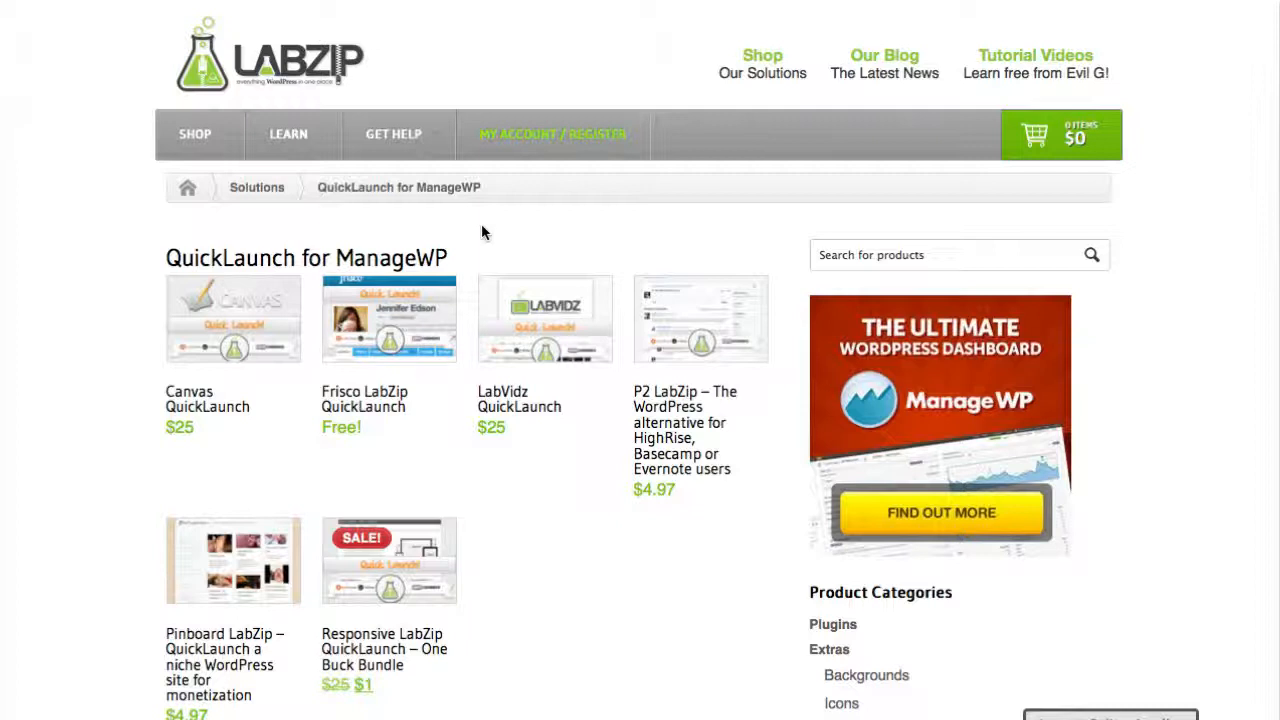
pyautogui.moveTo(405, 396)
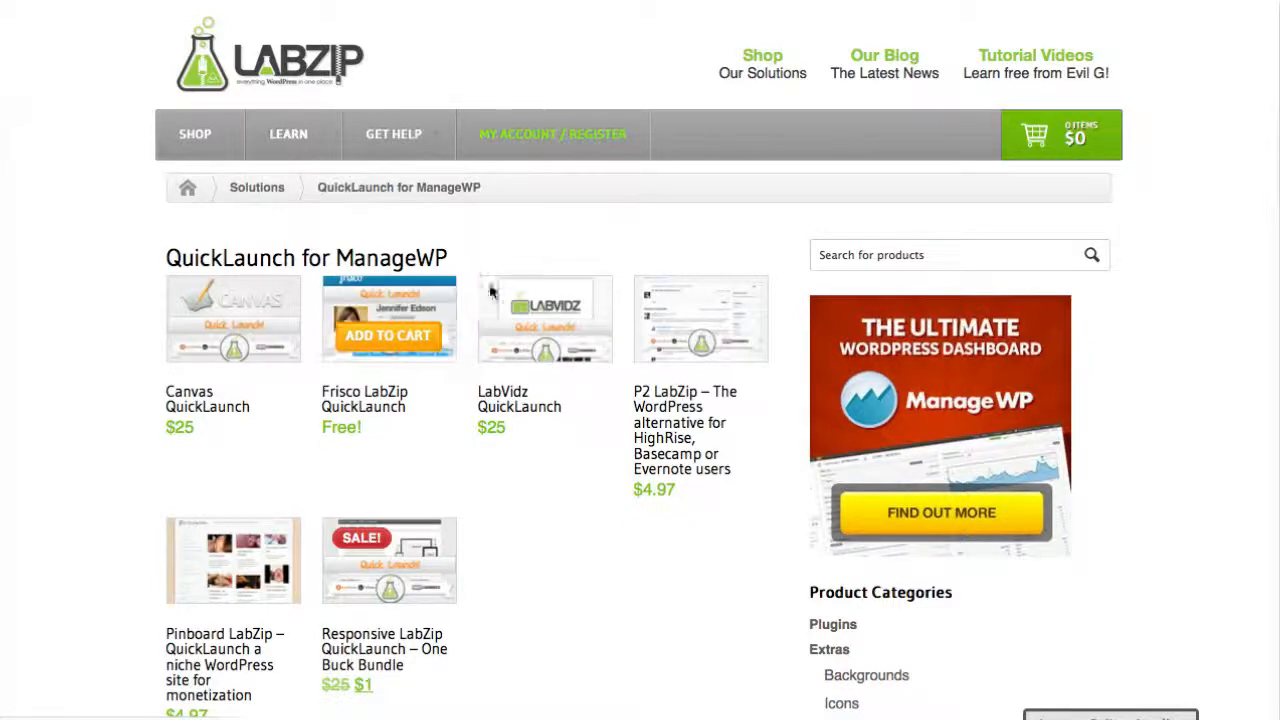
pyautogui.moveTo(498, 308)
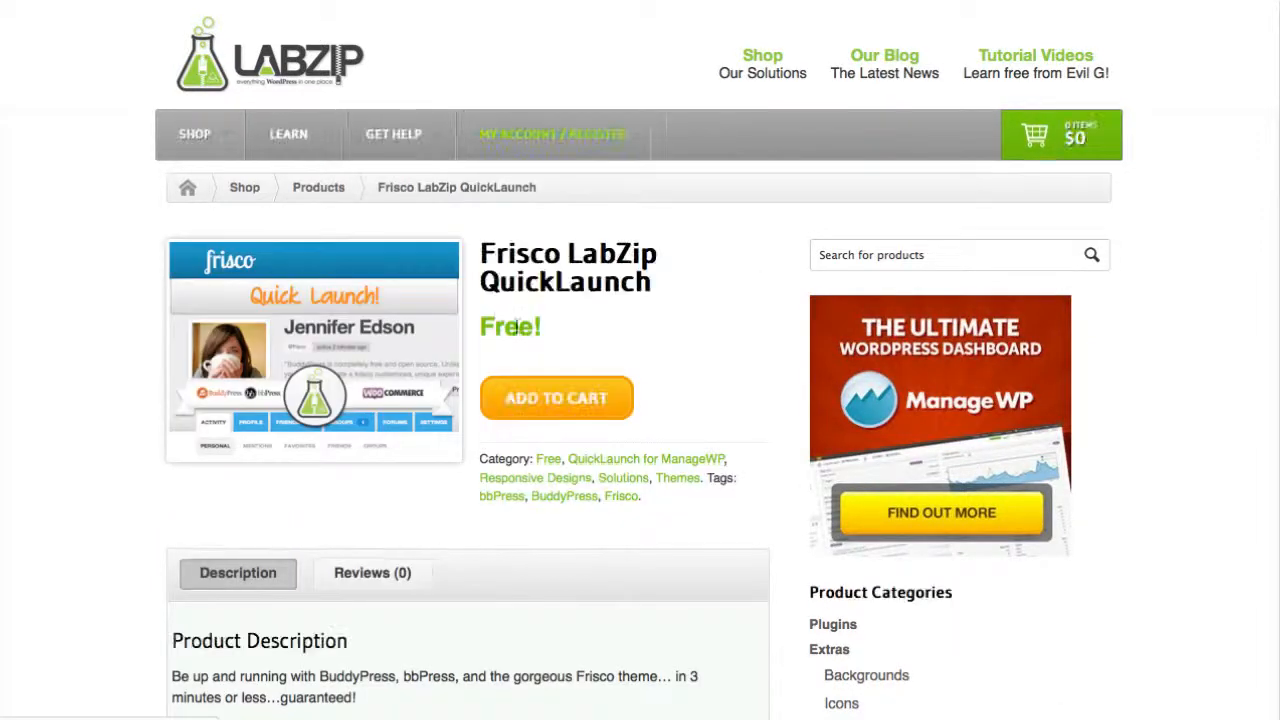
# Read through the product description, add the Frisco LabZip QuickLaunch to the cart and proceed to checkout
pyautogui.scroll(-3, 617, 320)
pyautogui.scroll(-5, 619, 329)
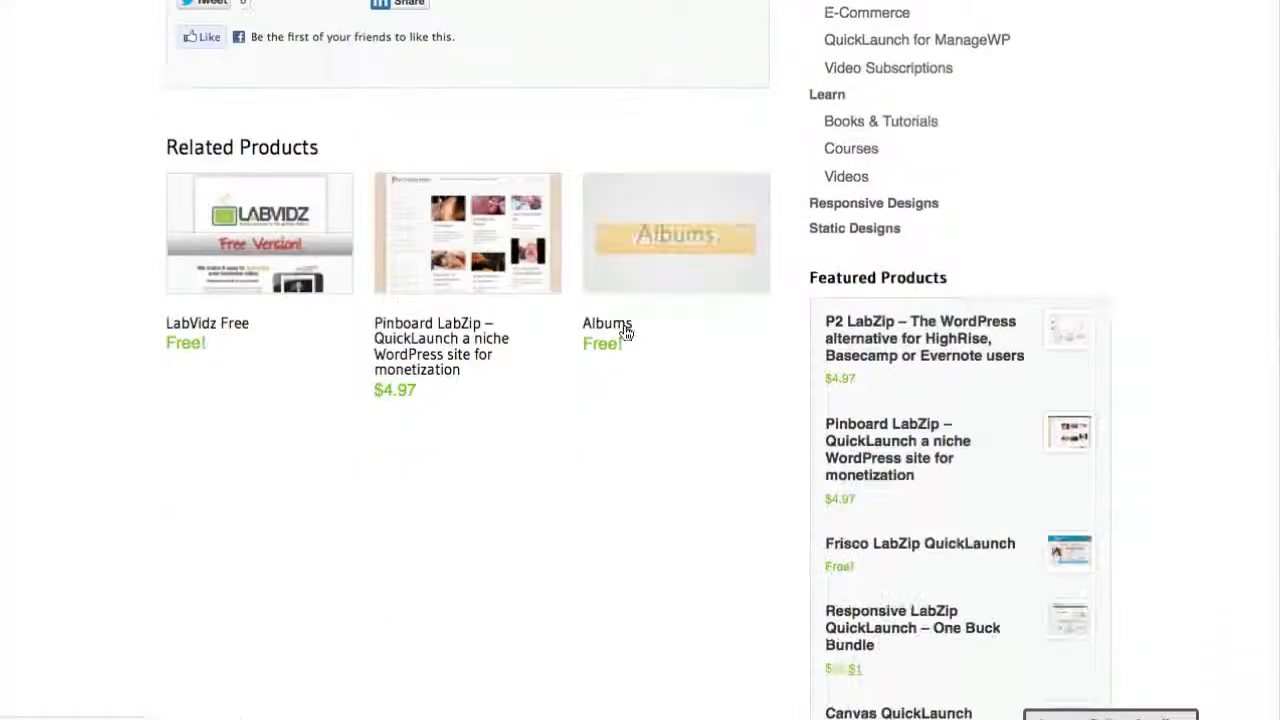
pyautogui.moveTo(623, 331)
pyautogui.scroll(6, 623, 331)
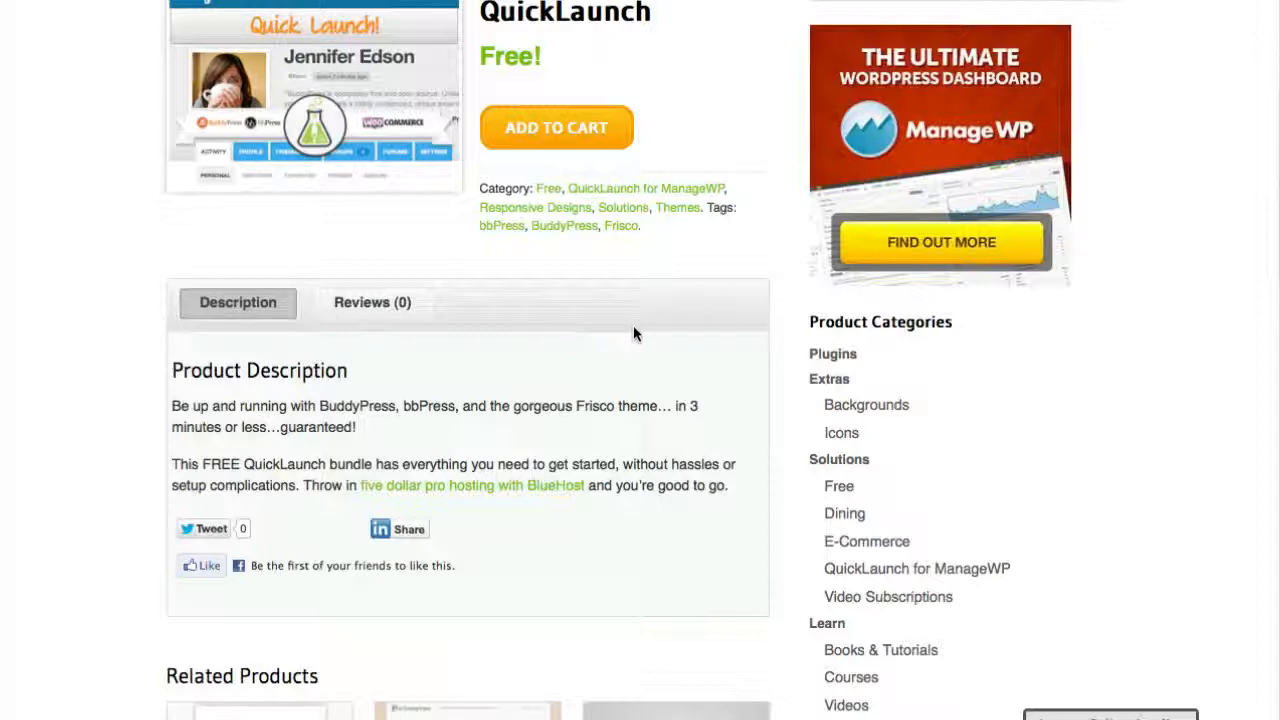
pyautogui.scroll(1, 633, 333)
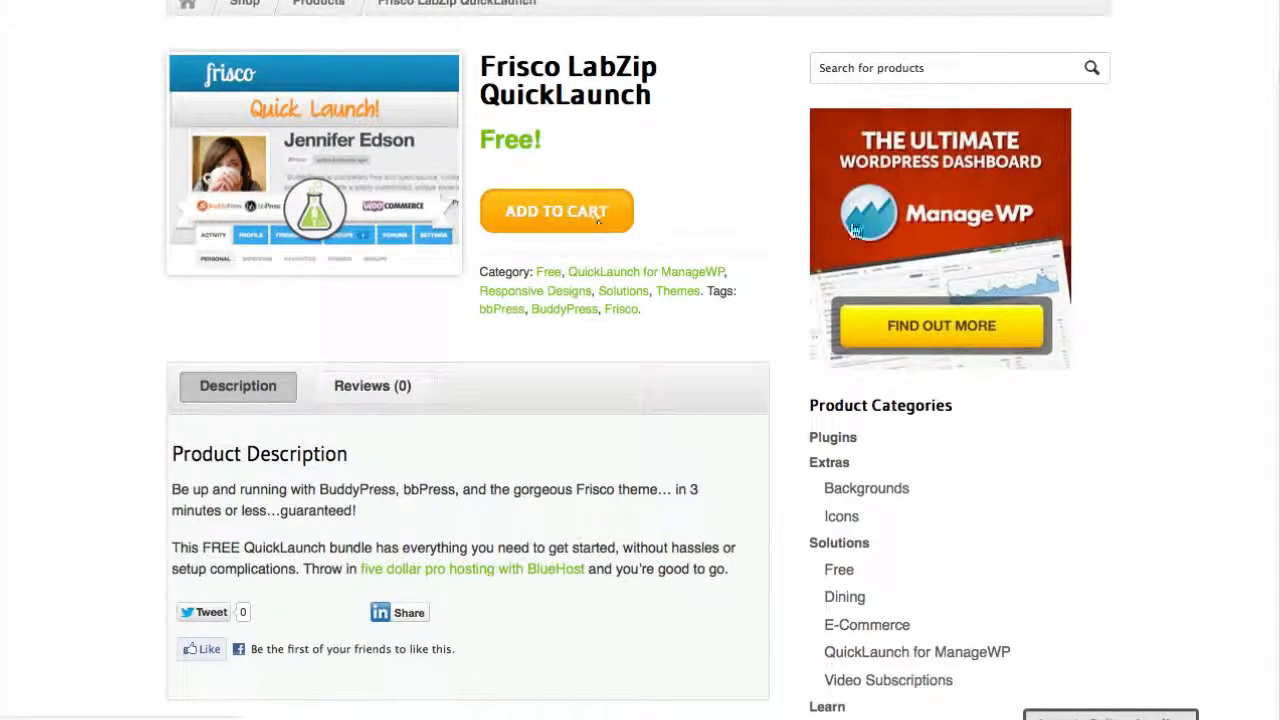
pyautogui.click(598, 216)
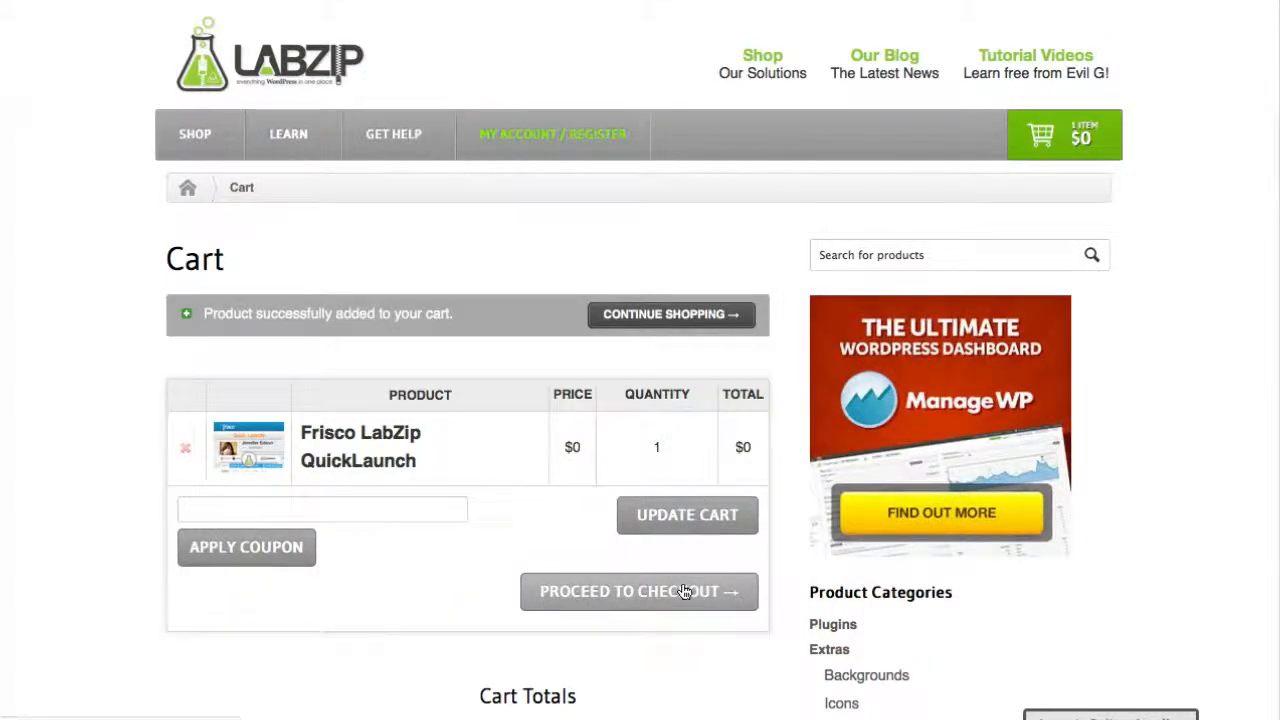
pyautogui.click(684, 591)
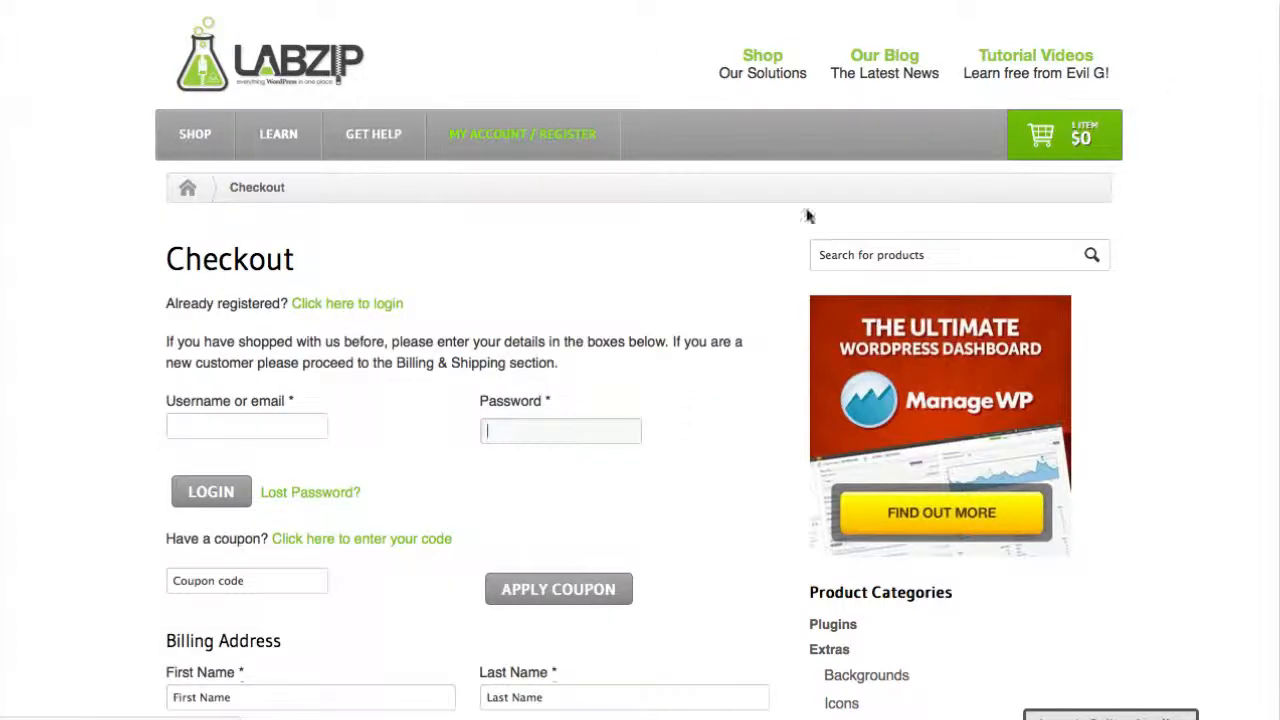
# Fill in the billing address with the customer's first name, last name and email address
pyautogui.scroll(-4, 640, 306)
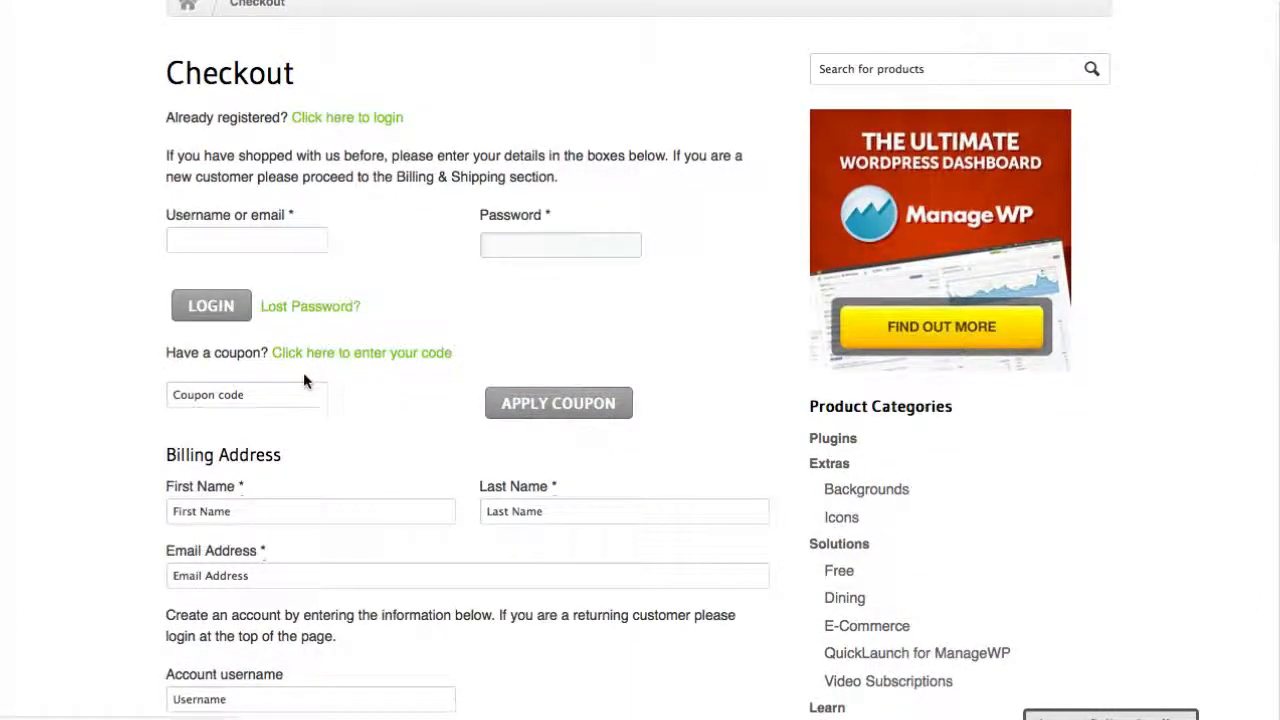
pyautogui.scroll(-4, 306, 377)
pyautogui.click(266, 339)
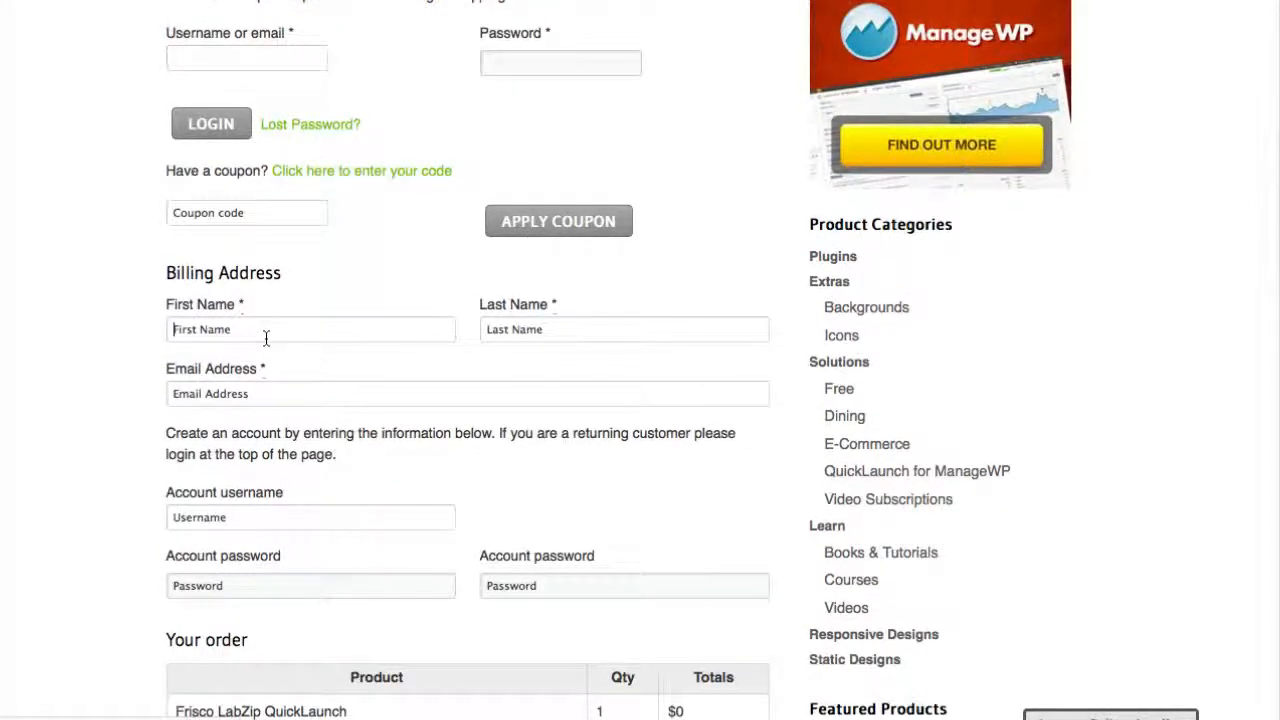
pyautogui.press('Tab')
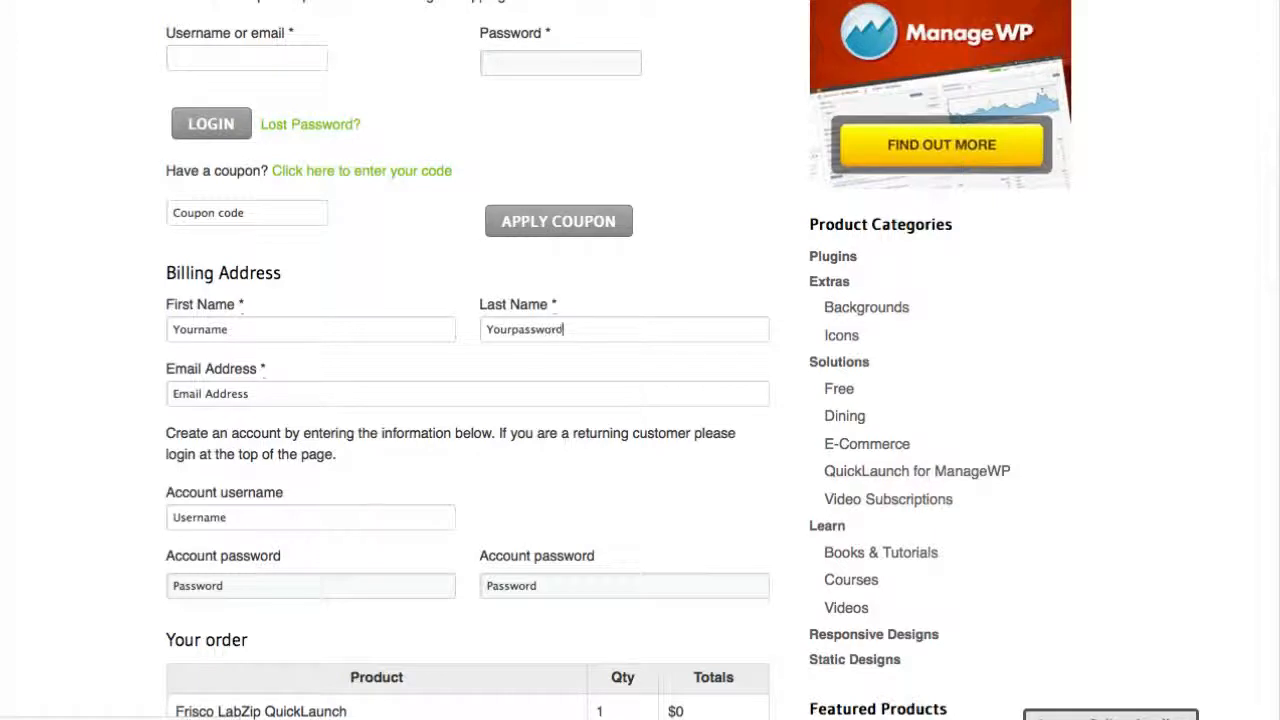
pyautogui.press('Tab')
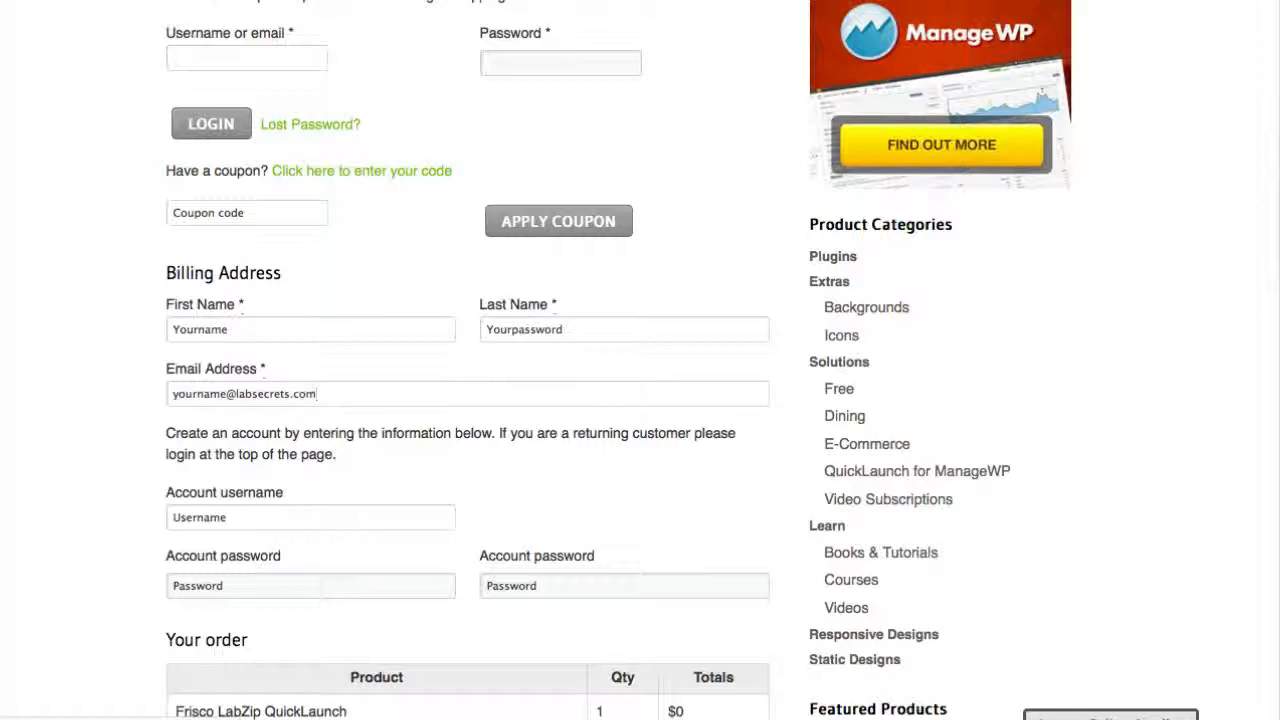
# Enter the new account's username and fill in both account password fields
pyautogui.scroll(-3, 274, 399)
pyautogui.click(236, 320)
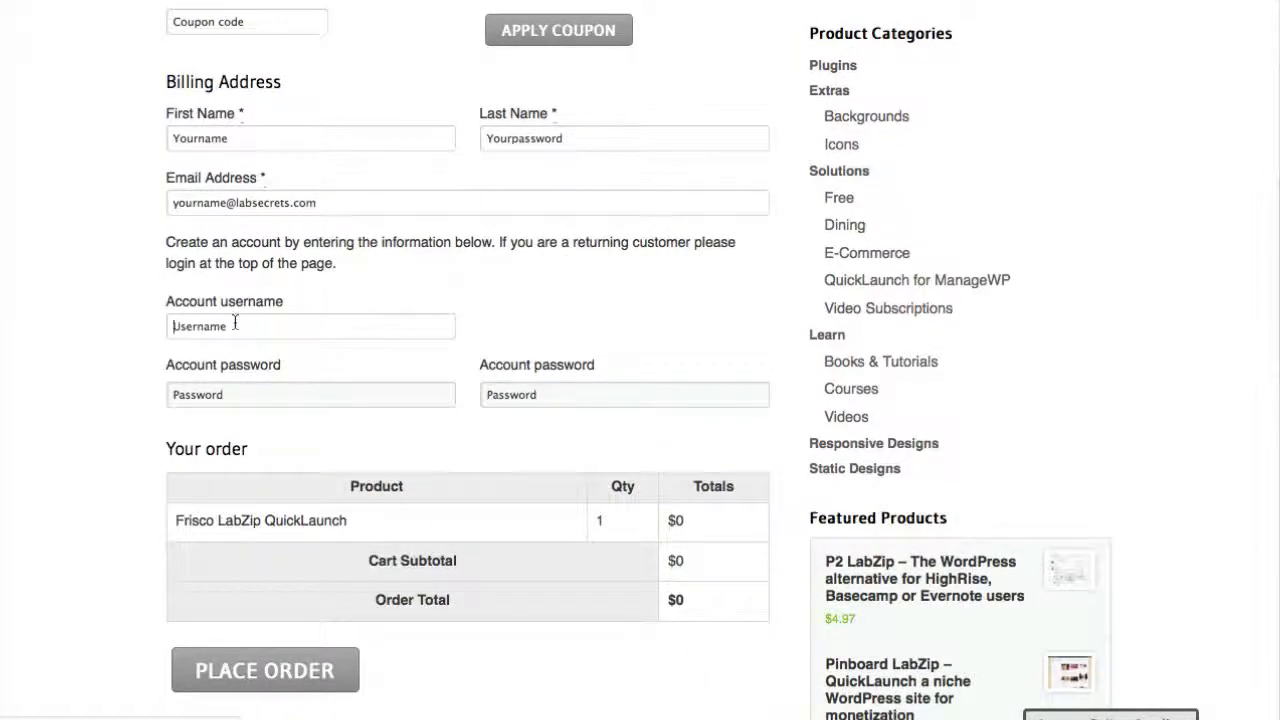
pyautogui.write('yourname')
pyautogui.click(221, 394)
pyautogui.write('yourpassword')
pyautogui.press('Tab')
pyautogui.write('yourpassword')
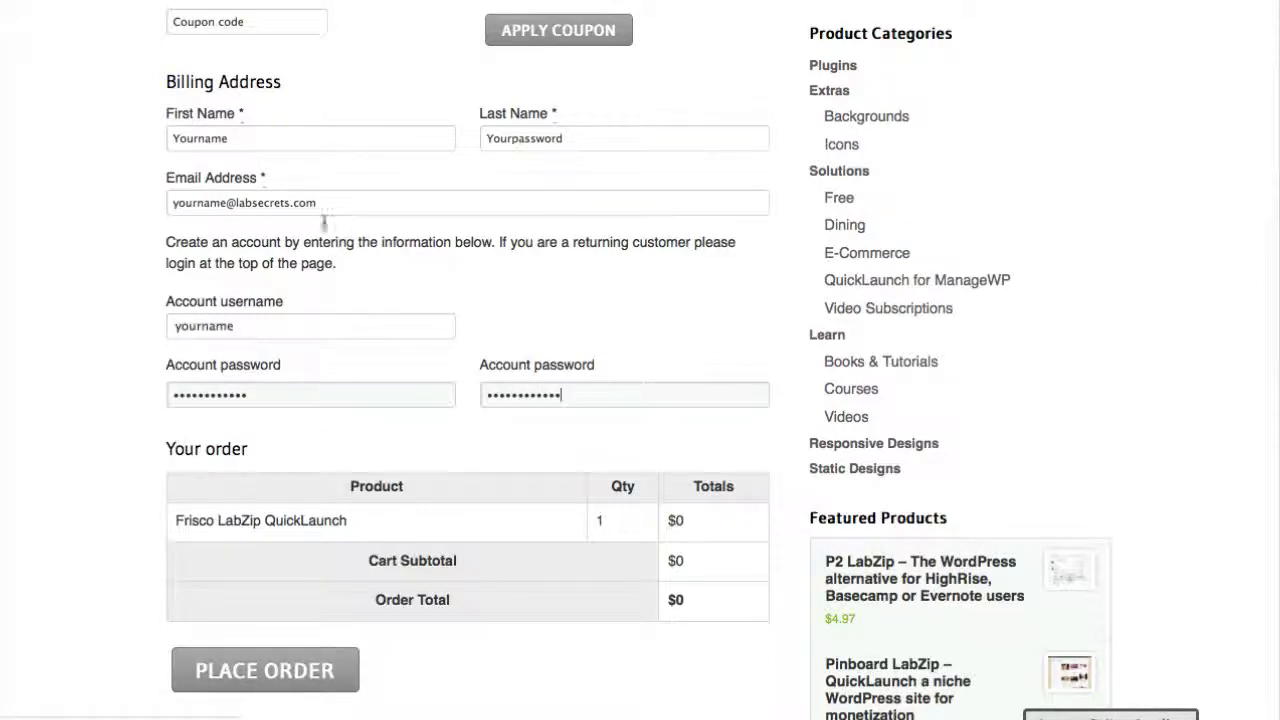
# Place the order and save the download frisco-labzip-quicklaunch.zip to disk
pyautogui.click(258, 665)
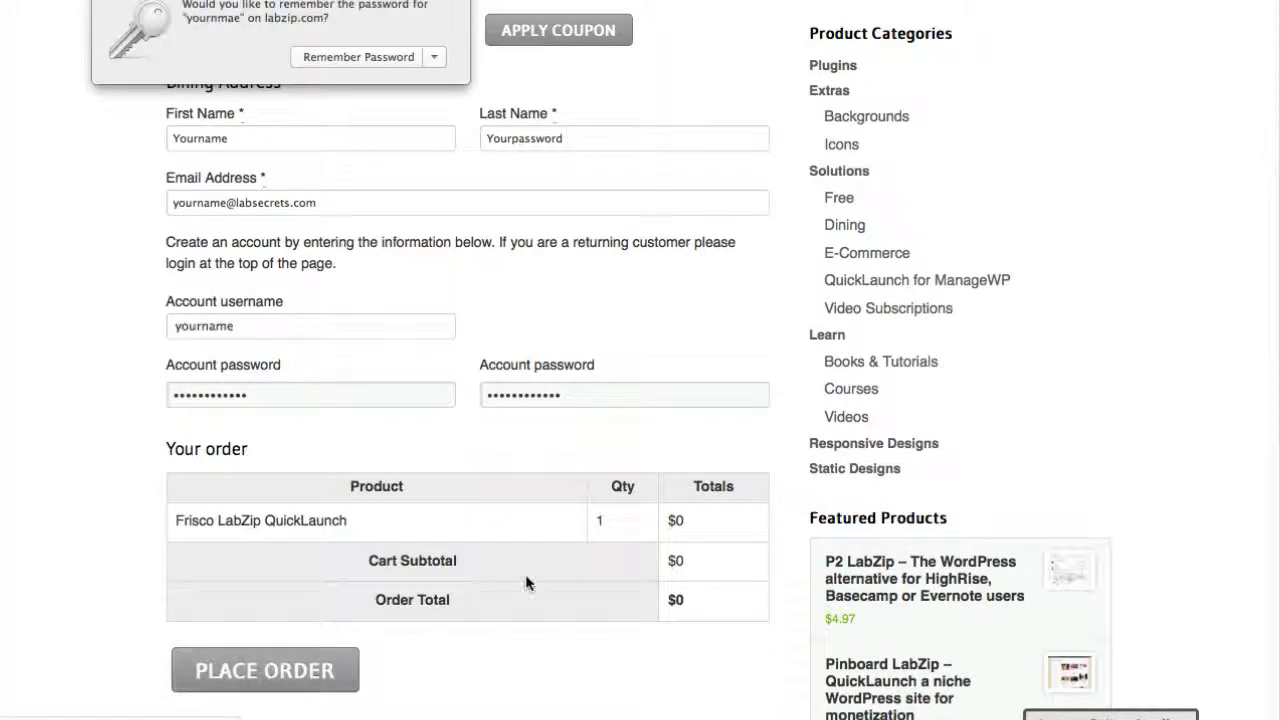
pyautogui.click(410, 60)
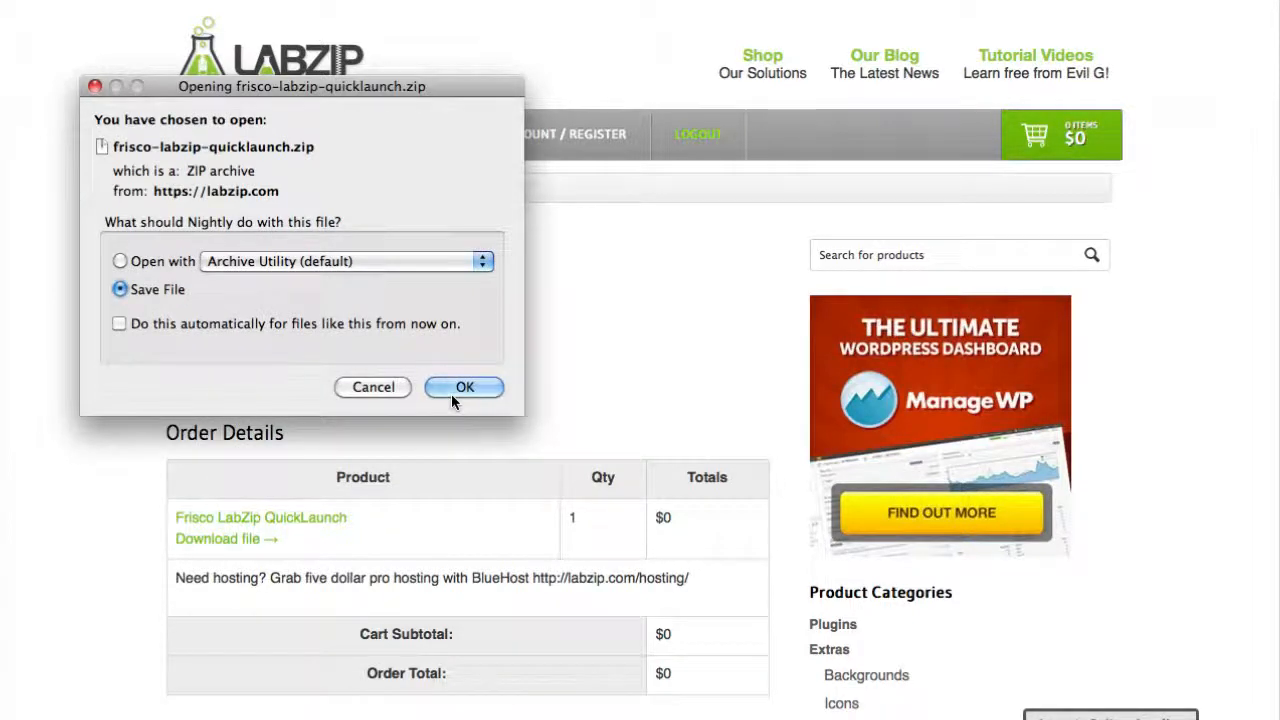
pyautogui.click(451, 400)
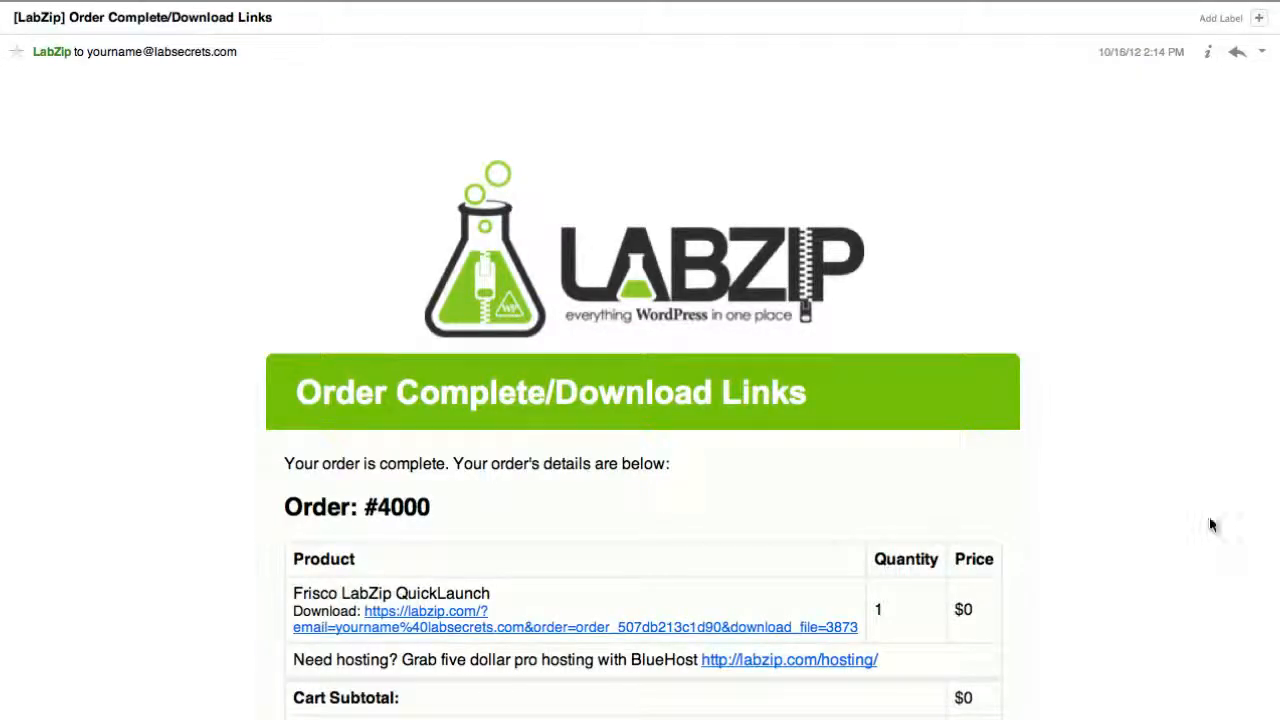
# Review the order confirmation email's product download link and customer details
pyautogui.scroll(-5, 1209, 516)
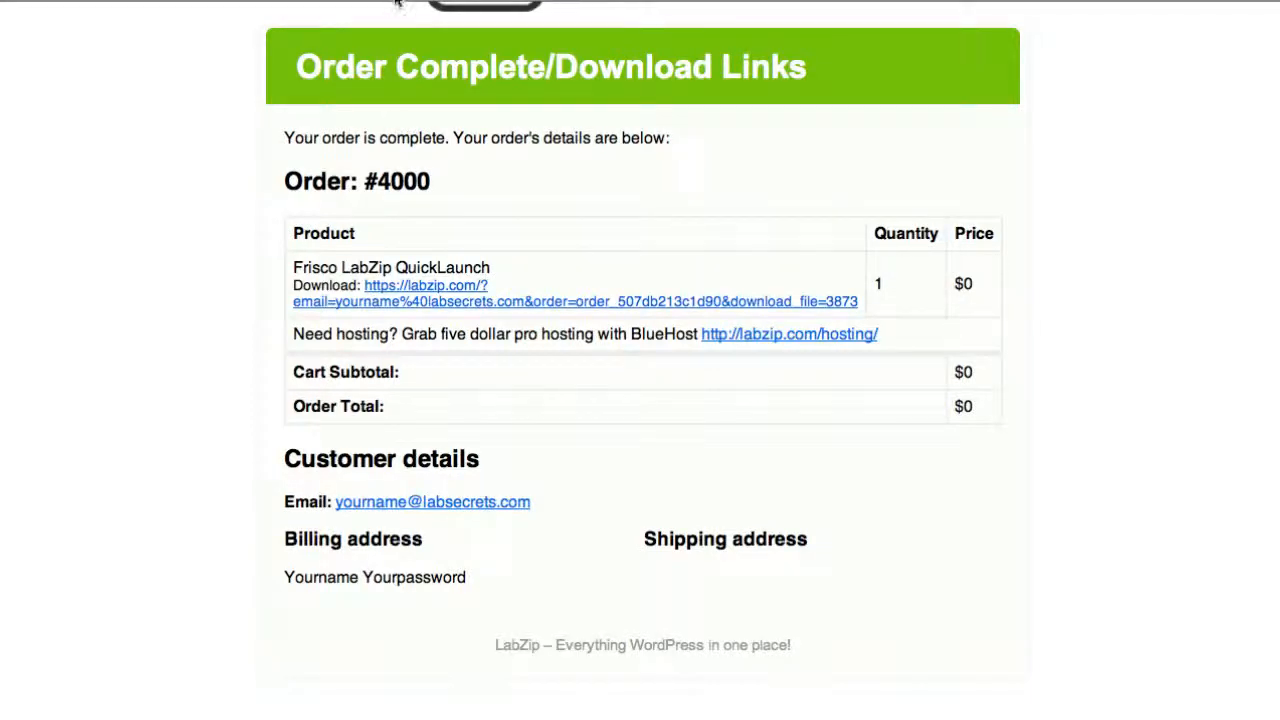
pyautogui.click(640, 1)
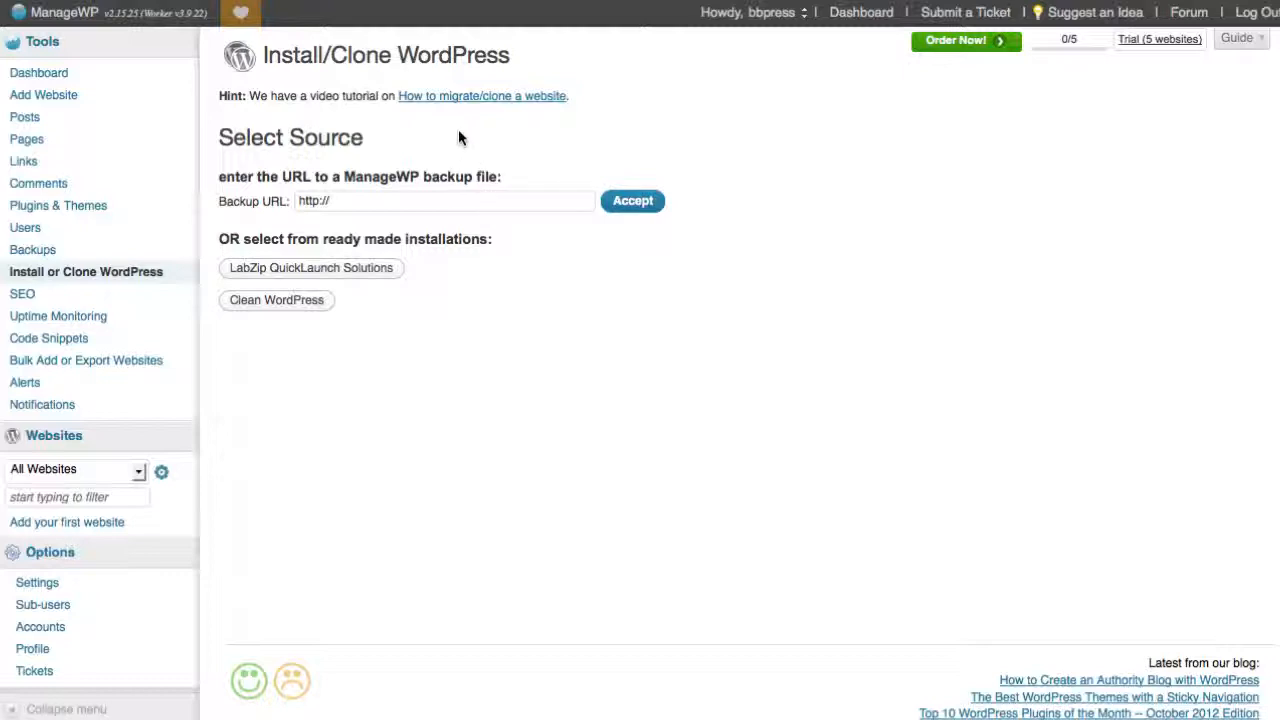
pyautogui.click(29, 77)
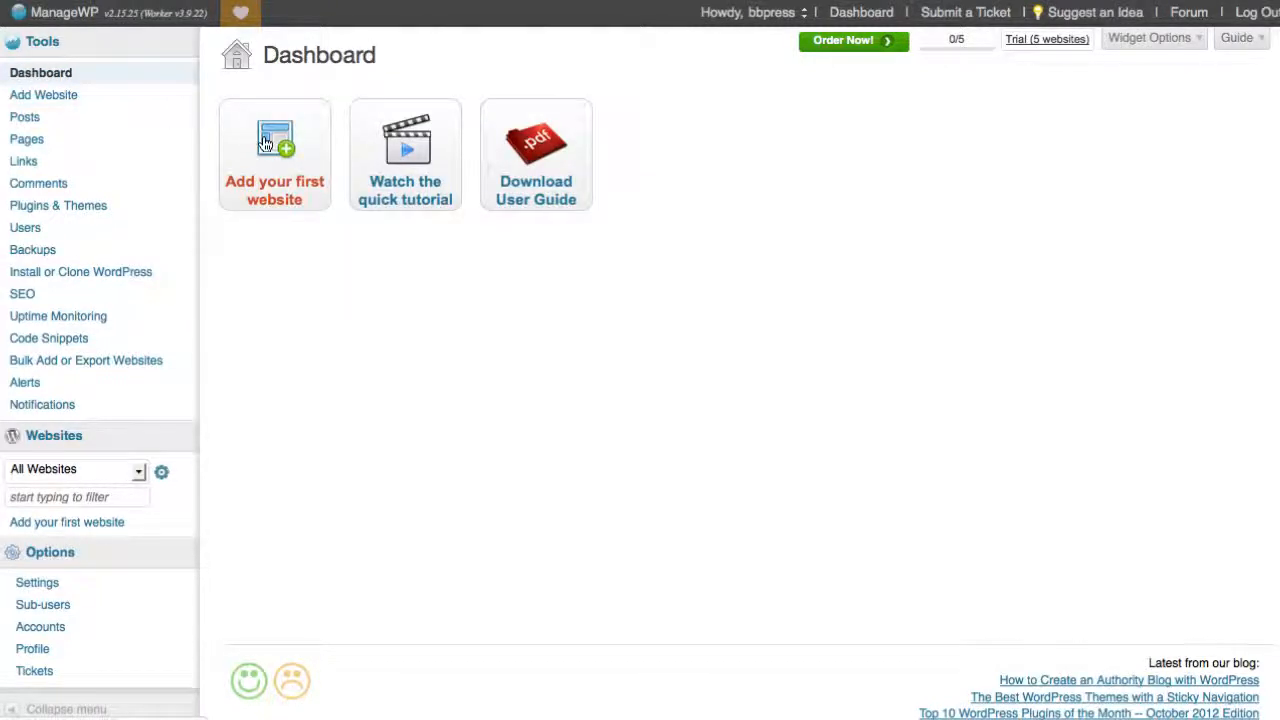
pyautogui.click(268, 196)
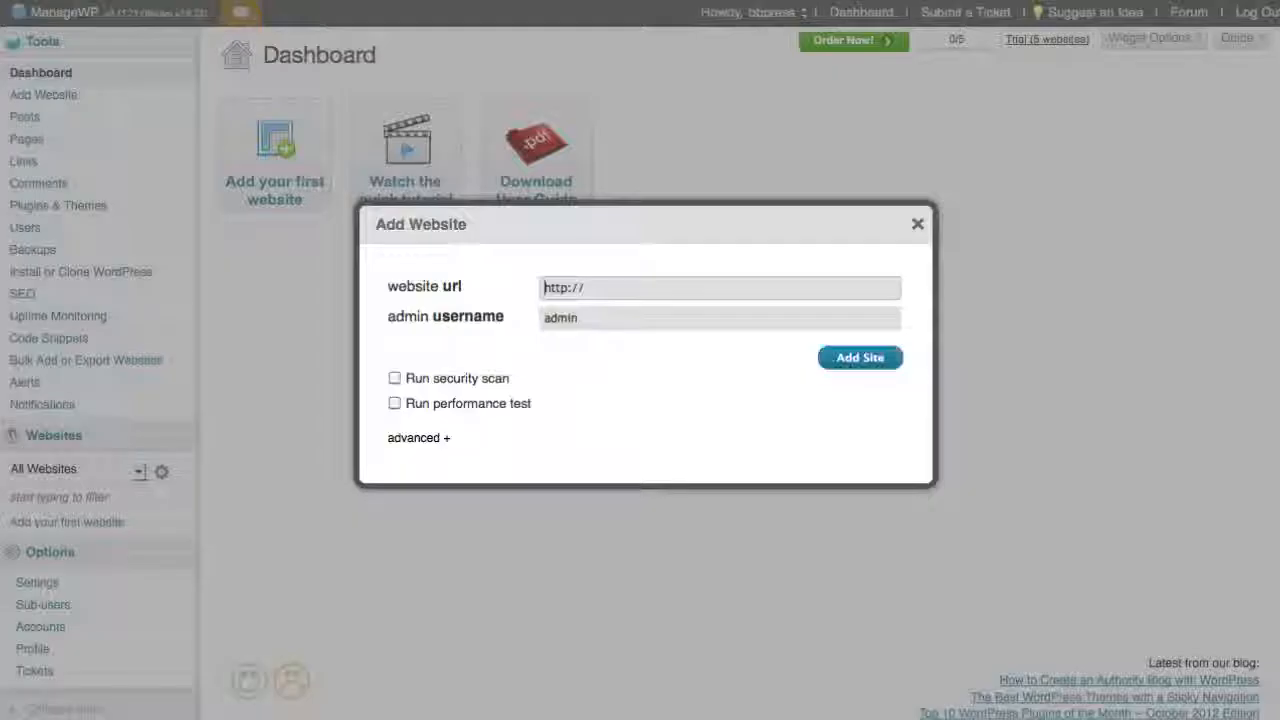
pyautogui.click(636, 298)
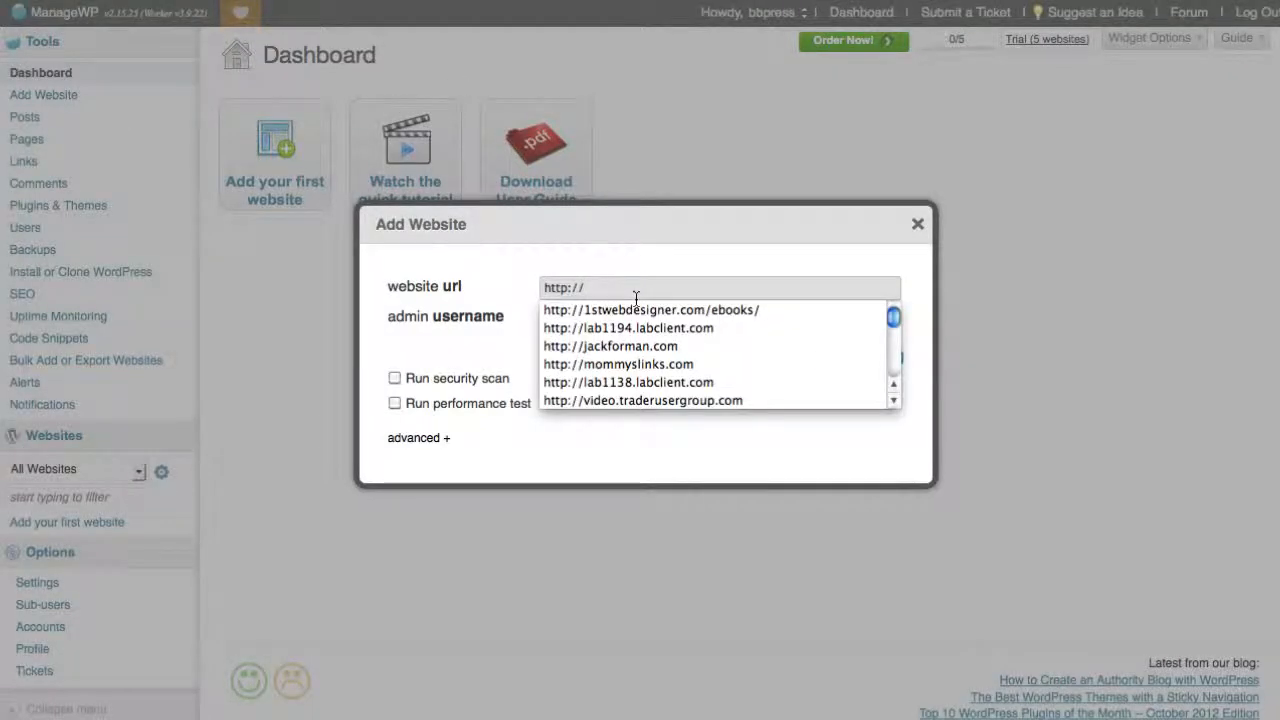
pyautogui.write('lab11')
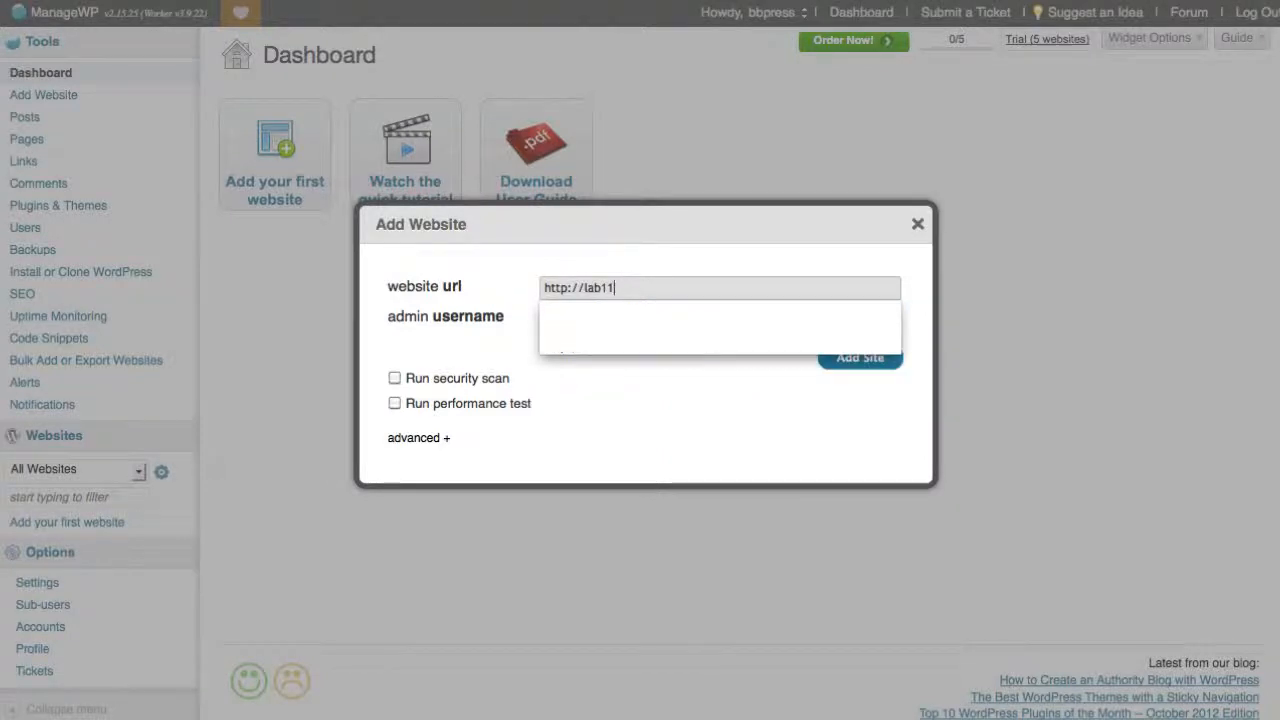
pyautogui.write('38.labclient.com')
pyautogui.press('Down')
pyautogui.press('Tab')
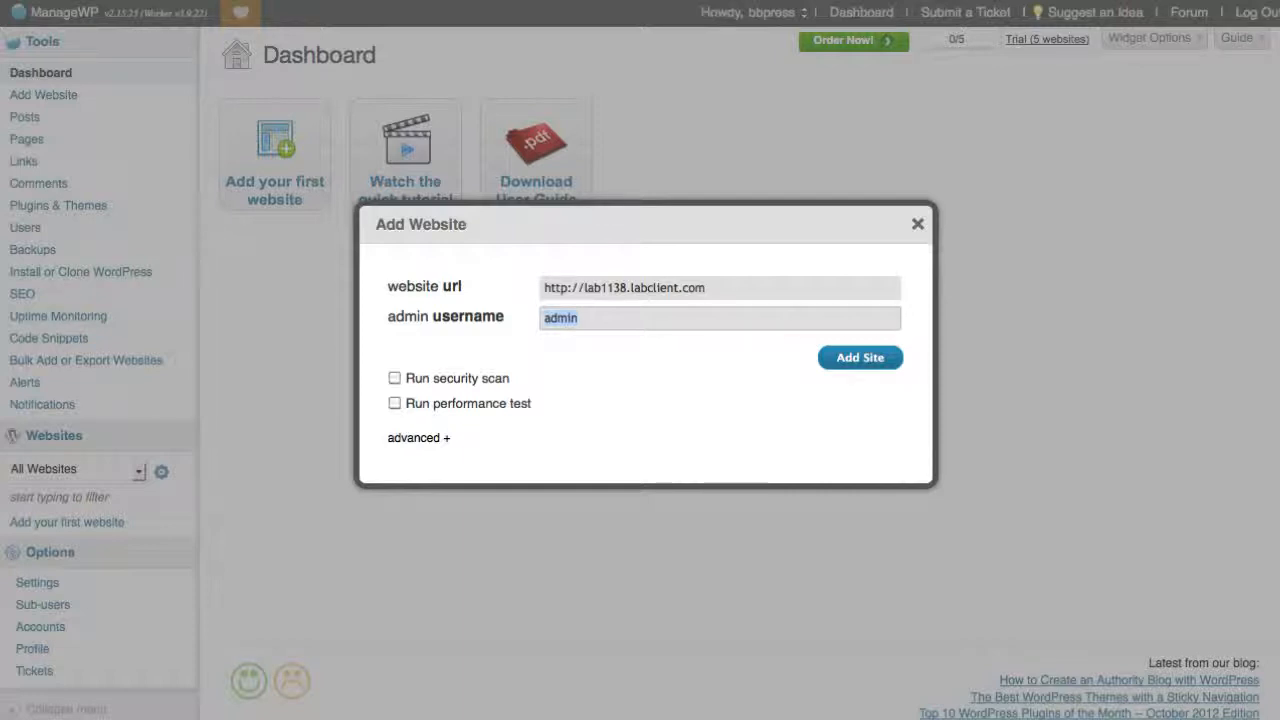
pyautogui.write('yourname')
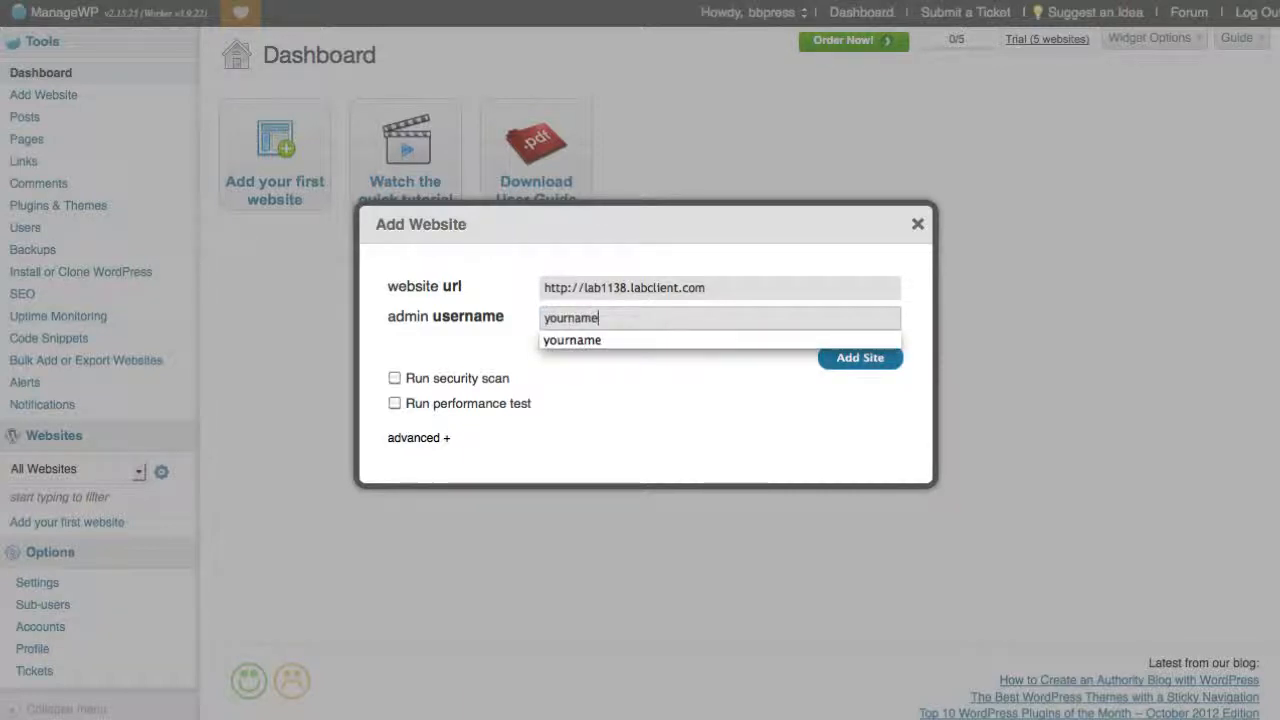
pyautogui.press('Tab')
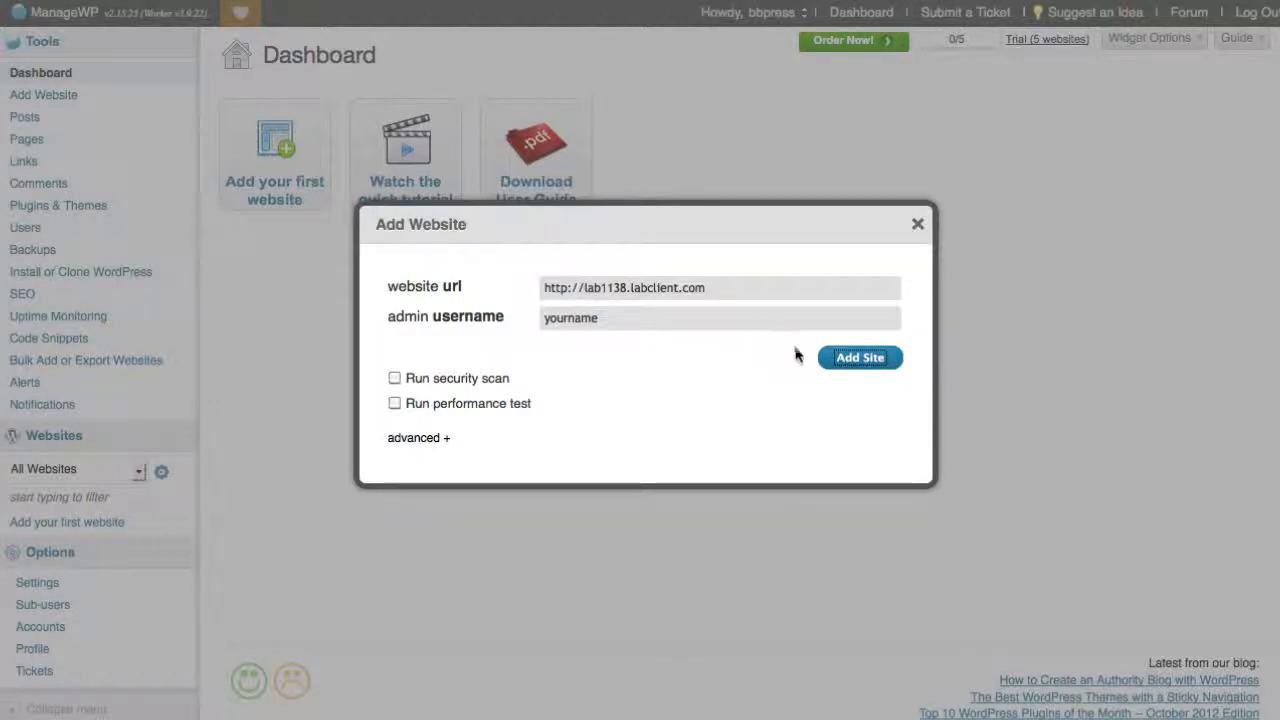
pyautogui.click(862, 359)
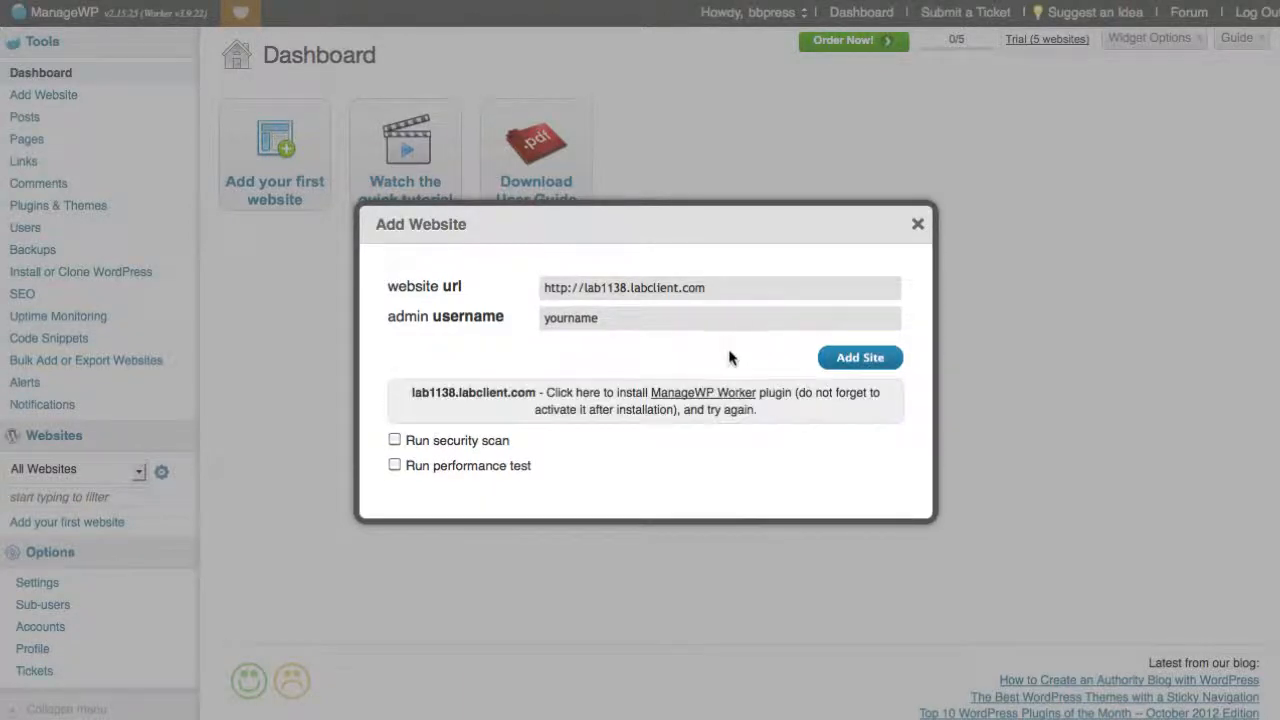
# Install and activate the ManageWP Worker plugin on the lab1138.labclient.com WordPress site
pyautogui.click(710, 399)
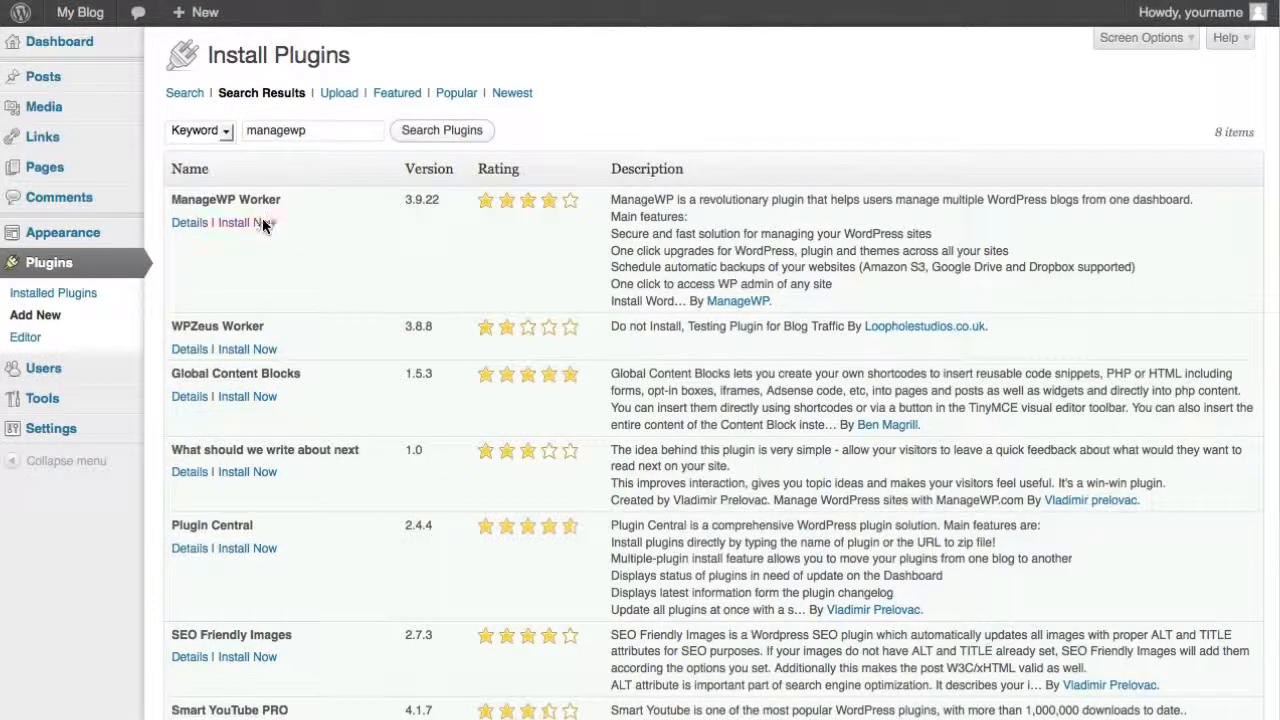
pyautogui.click(247, 222)
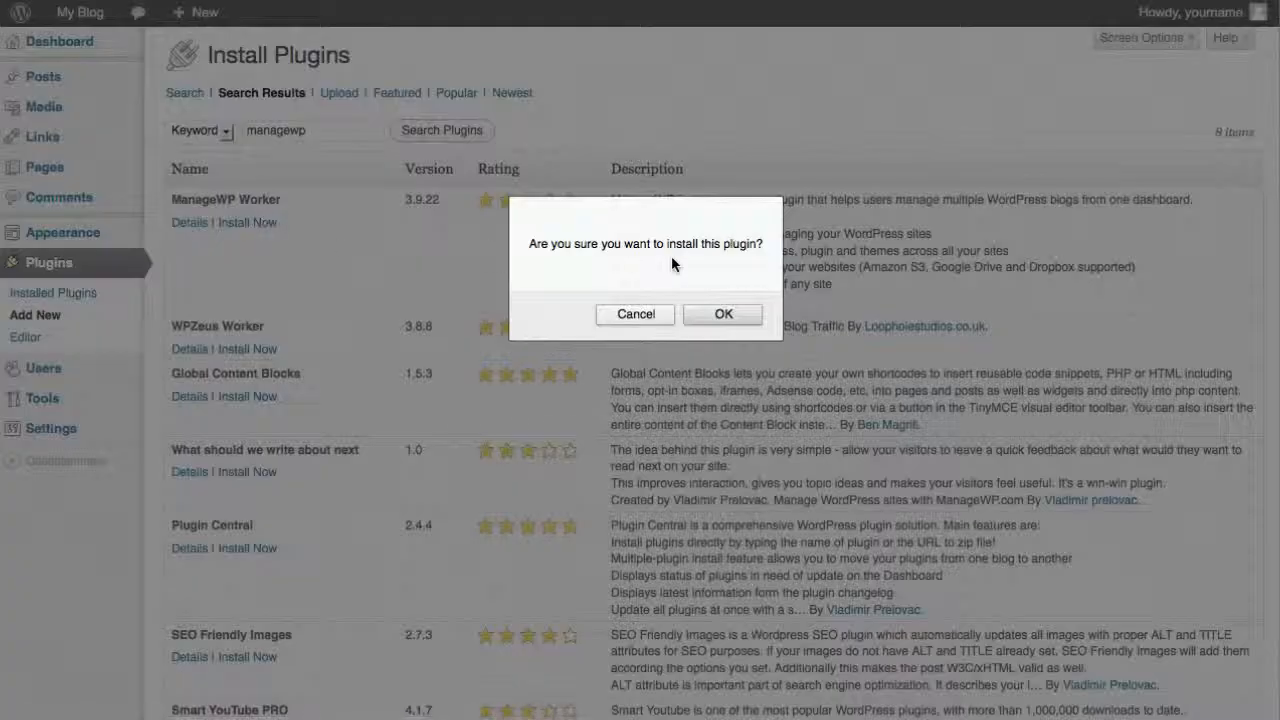
pyautogui.click(714, 315)
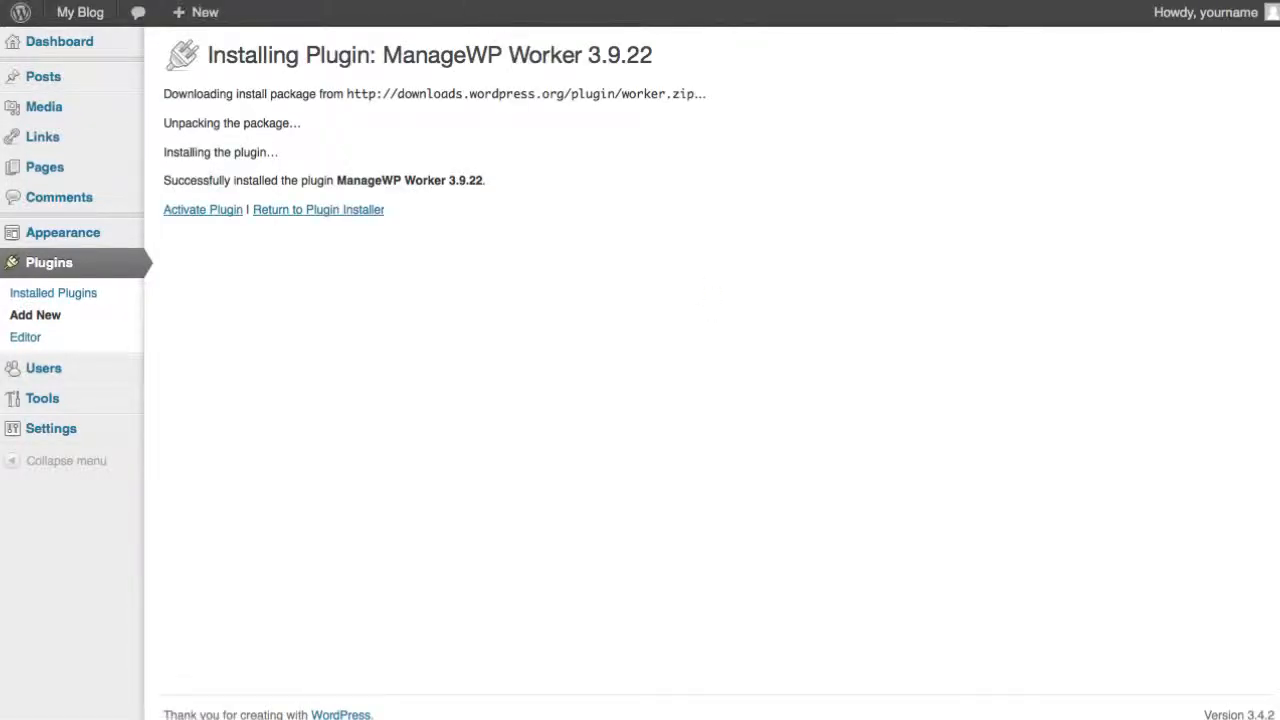
pyautogui.click(212, 212)
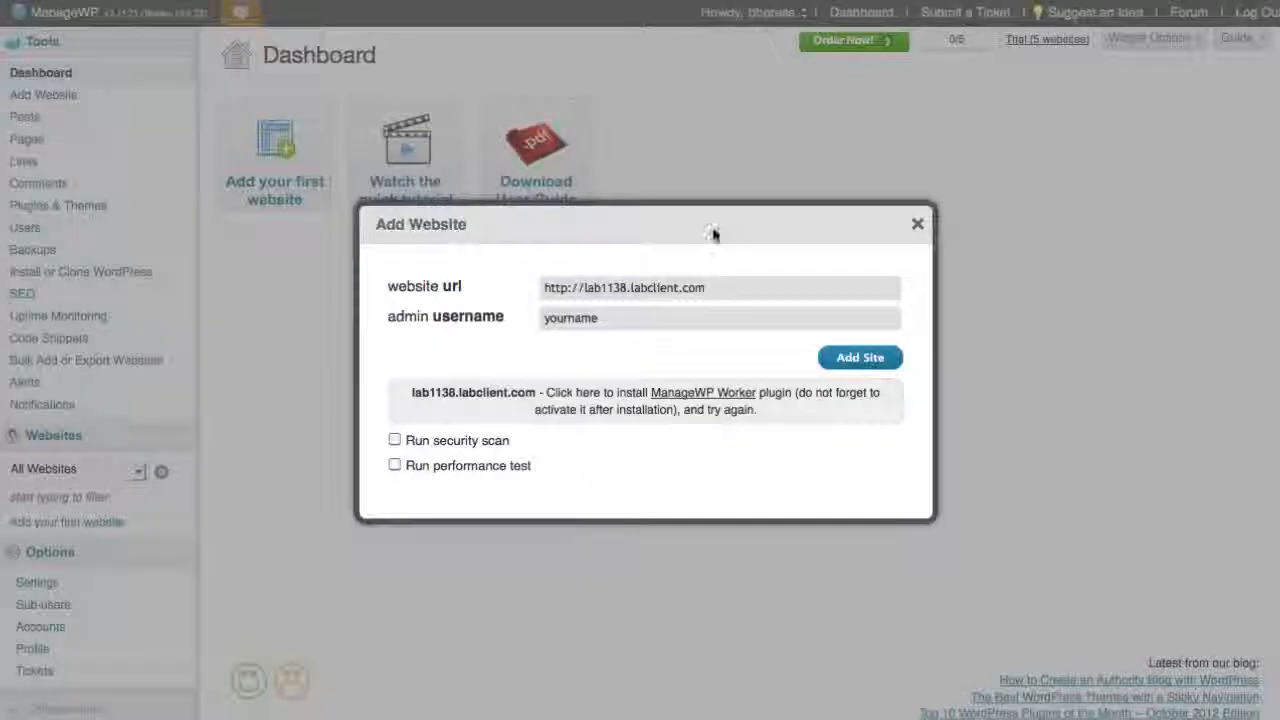
# Submit lab1138.labclient.com again in ManageWP's Add Website dialog and close the dialog
pyautogui.click(873, 360)
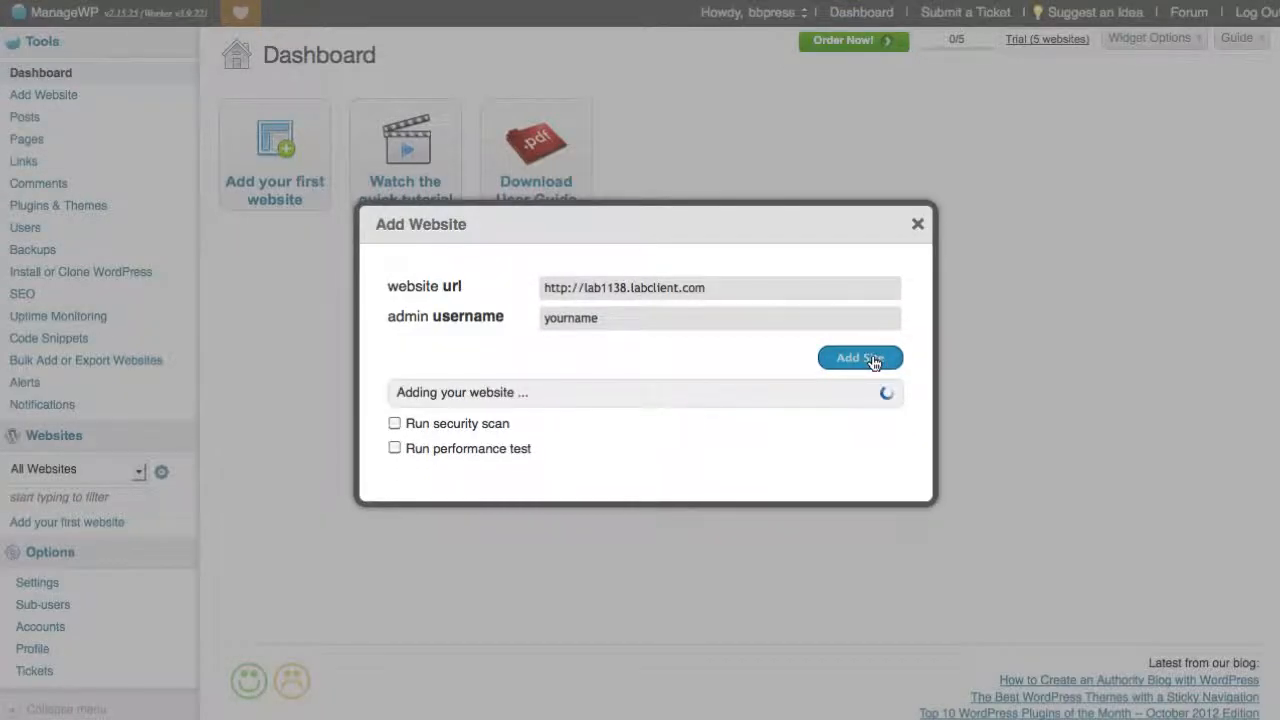
pyautogui.click(919, 225)
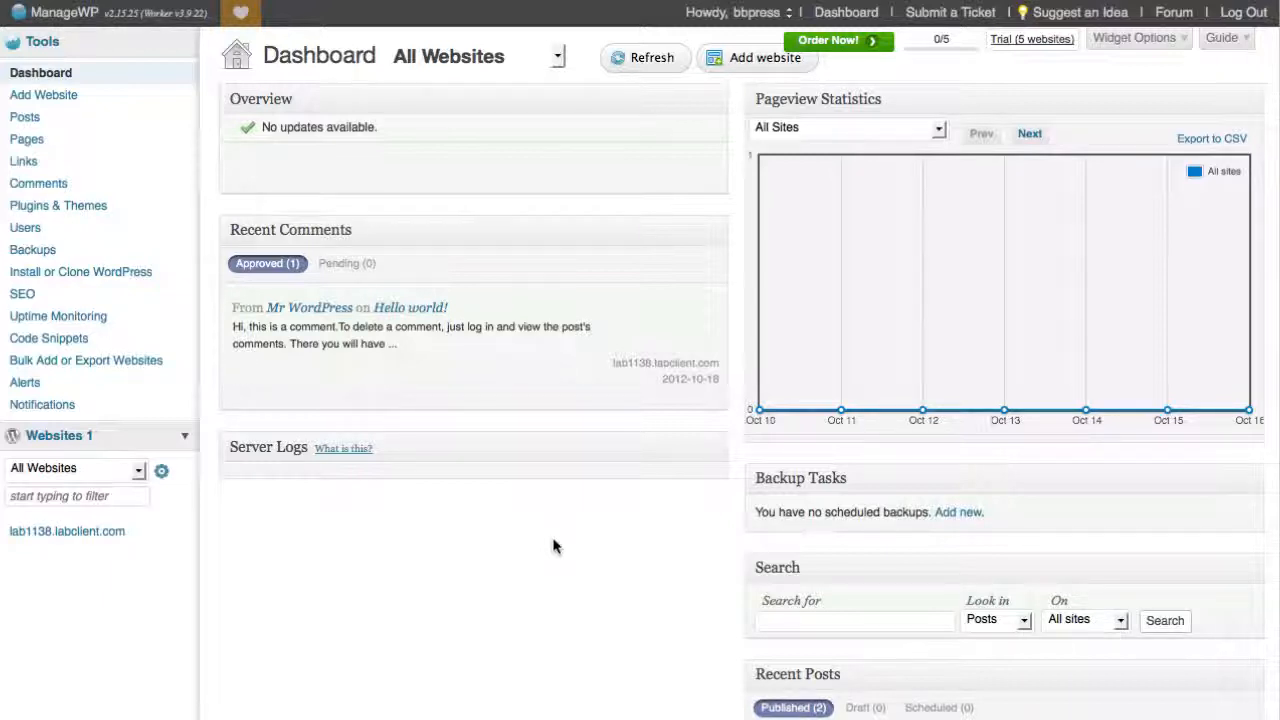
# Upload frisco-labzip-quicklaunch.zip as new media on the lab1138.labclient.com WordPress site
pyautogui.moveTo(178, 217)
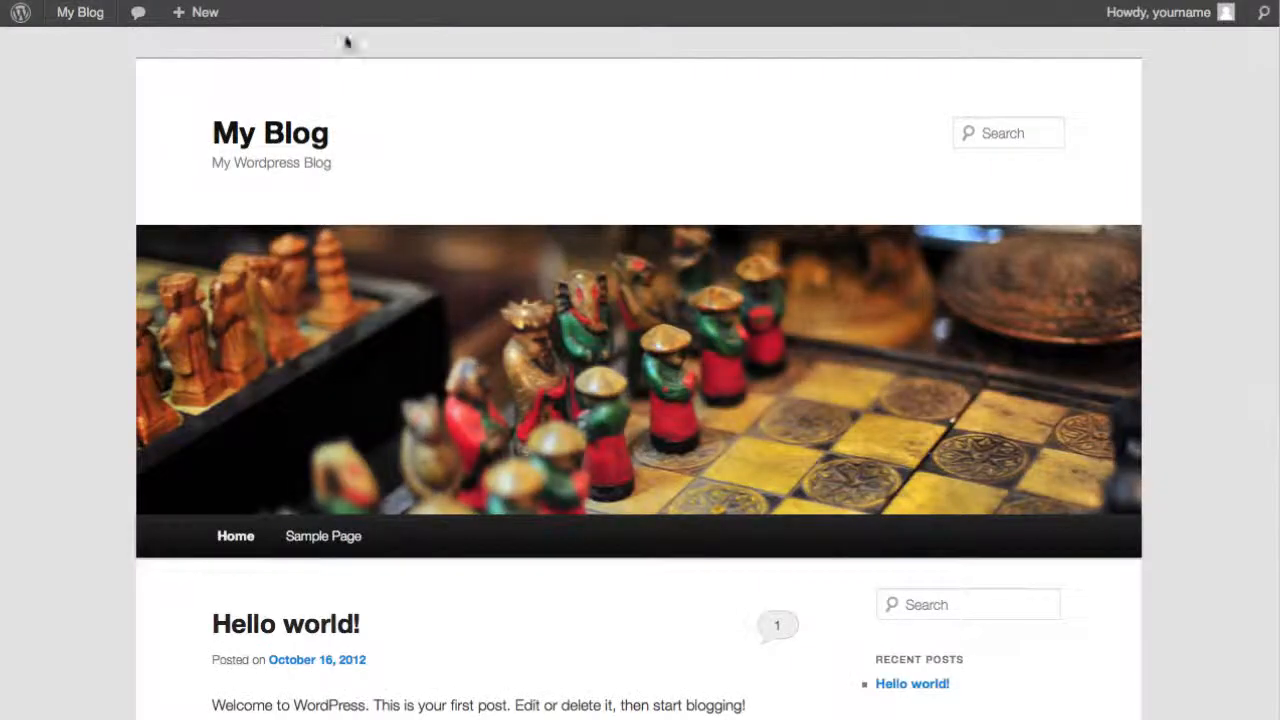
pyautogui.moveTo(85, 14)
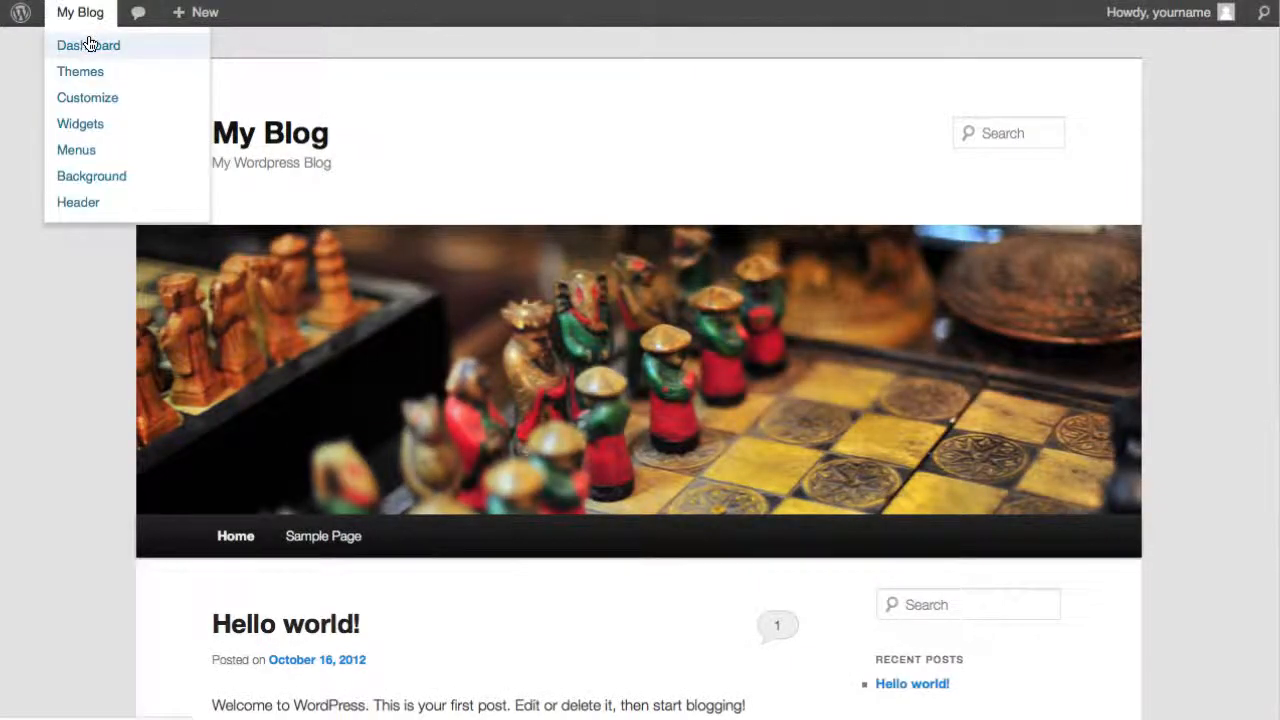
pyautogui.click(88, 44)
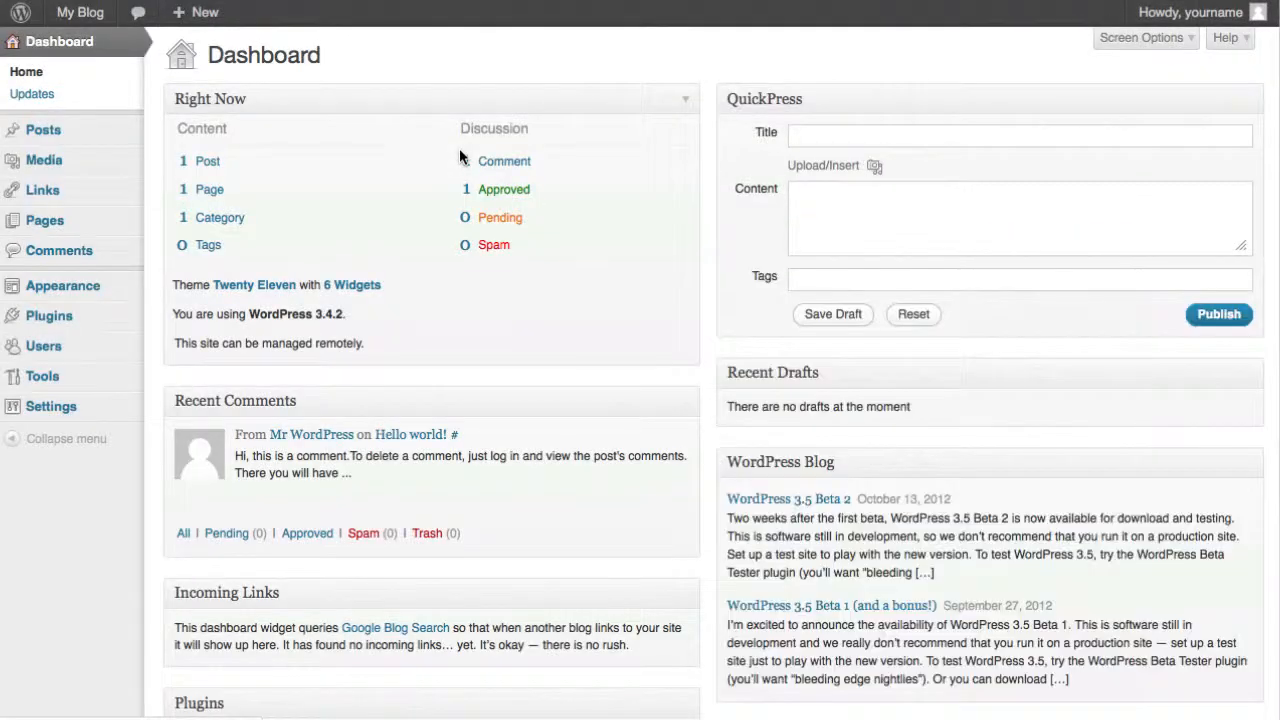
pyautogui.moveTo(100, 164)
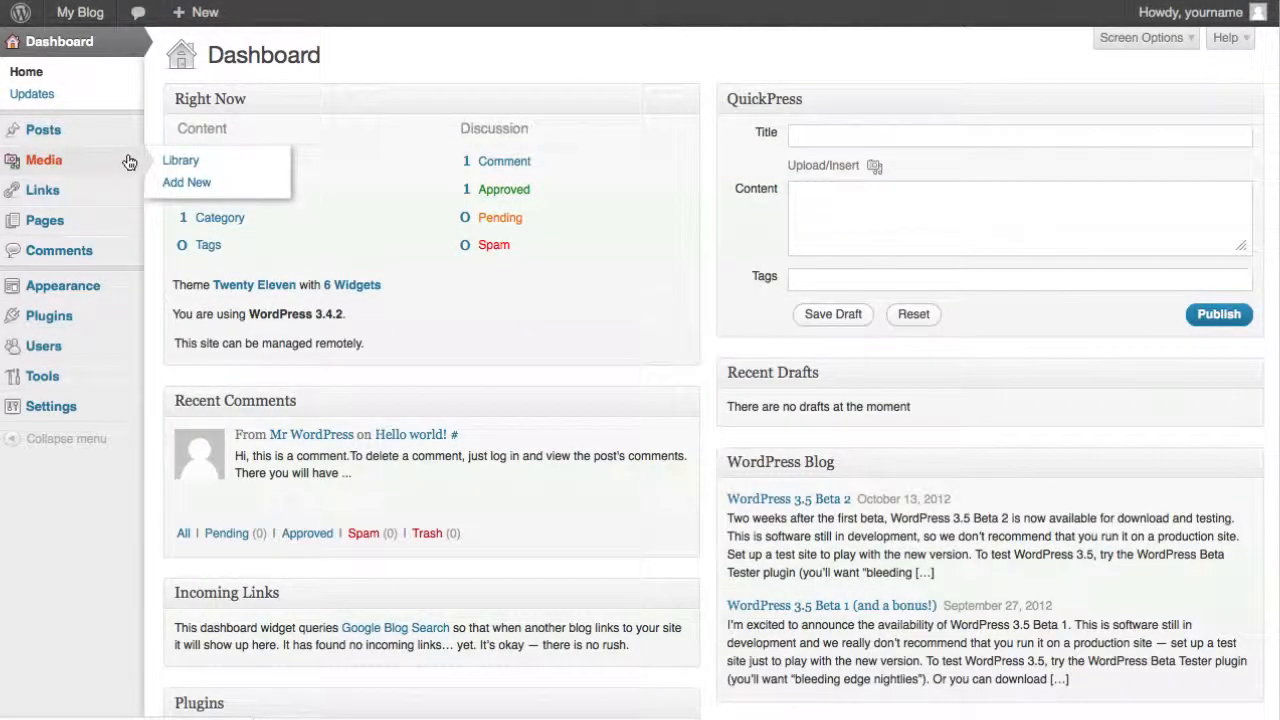
pyautogui.click(193, 182)
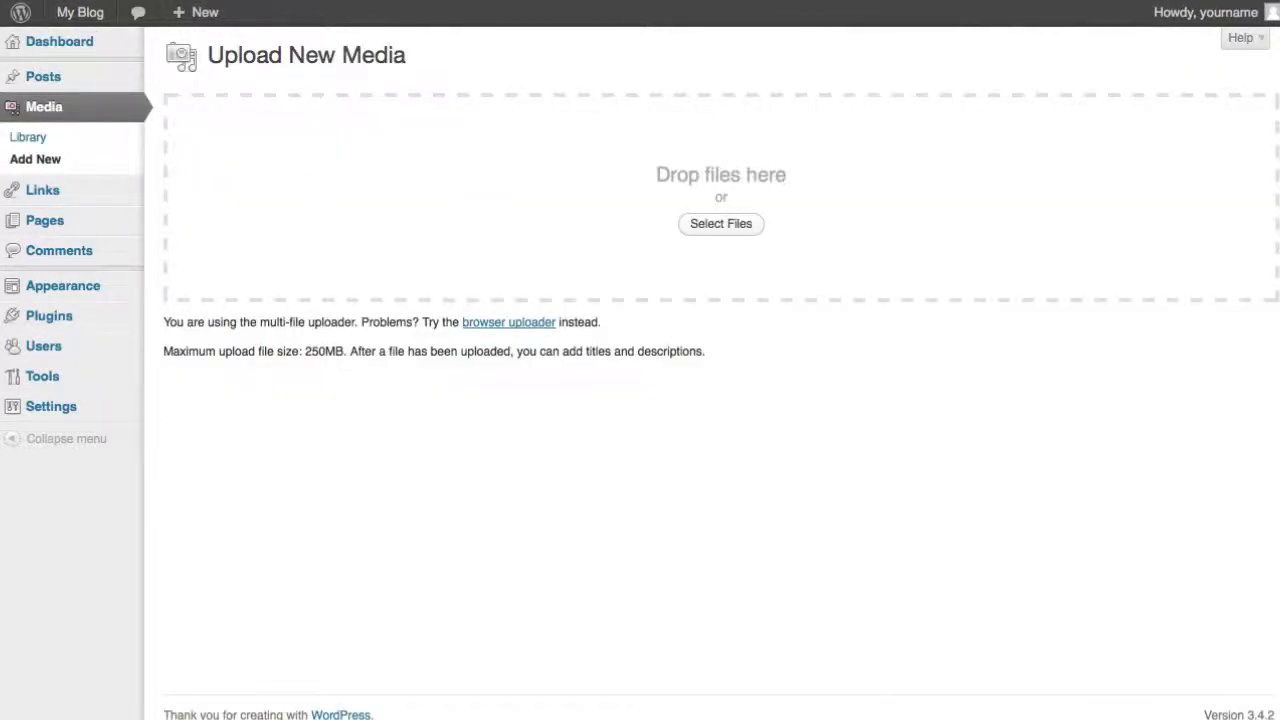
pyautogui.moveTo(1000, 120); pyautogui.dragTo(931, 168)
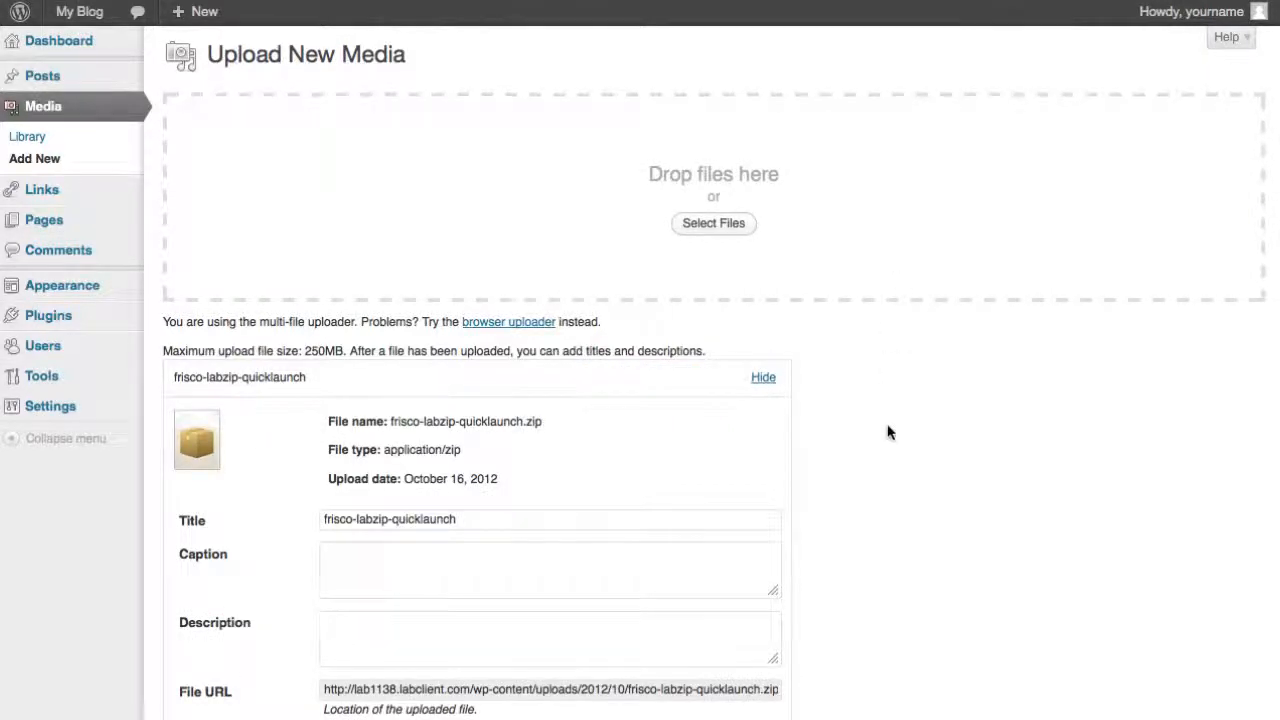
# Copy the file URL of the uploaded frisco-labzip-quicklaunch.zip
pyautogui.scroll(-3, 889, 432)
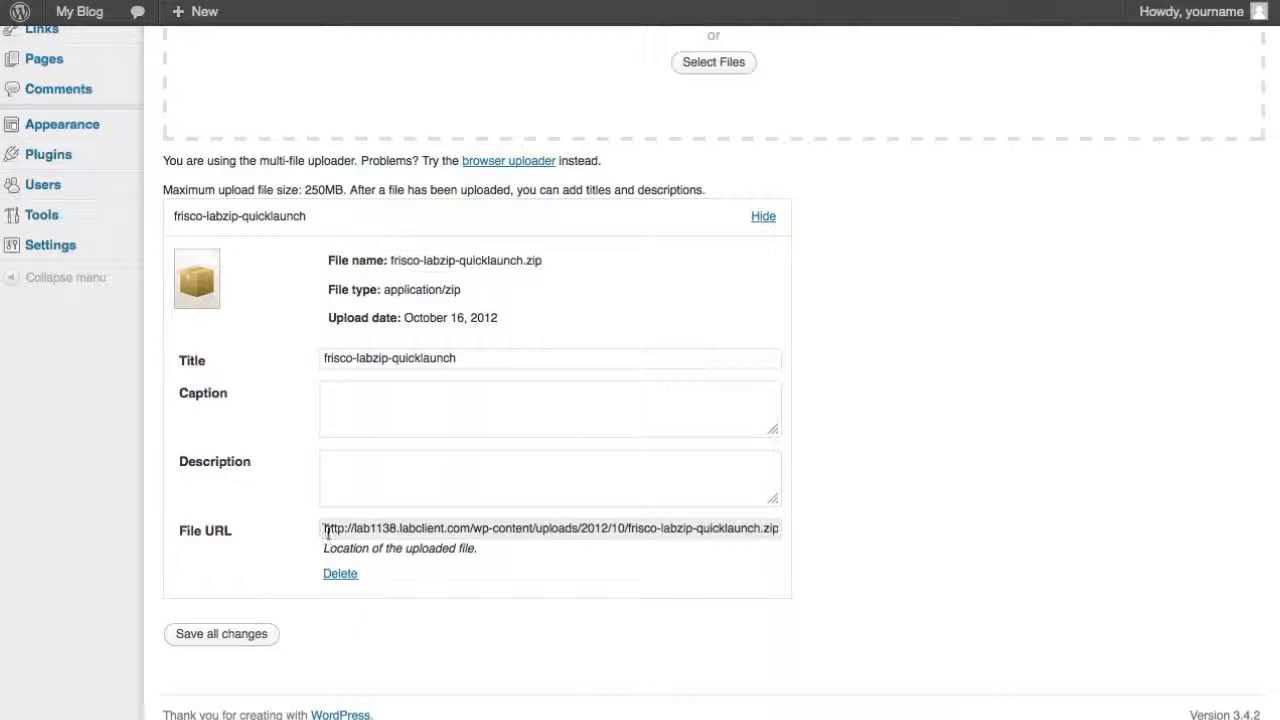
pyautogui.moveTo(327, 533); pyautogui.dragTo(814, 543)
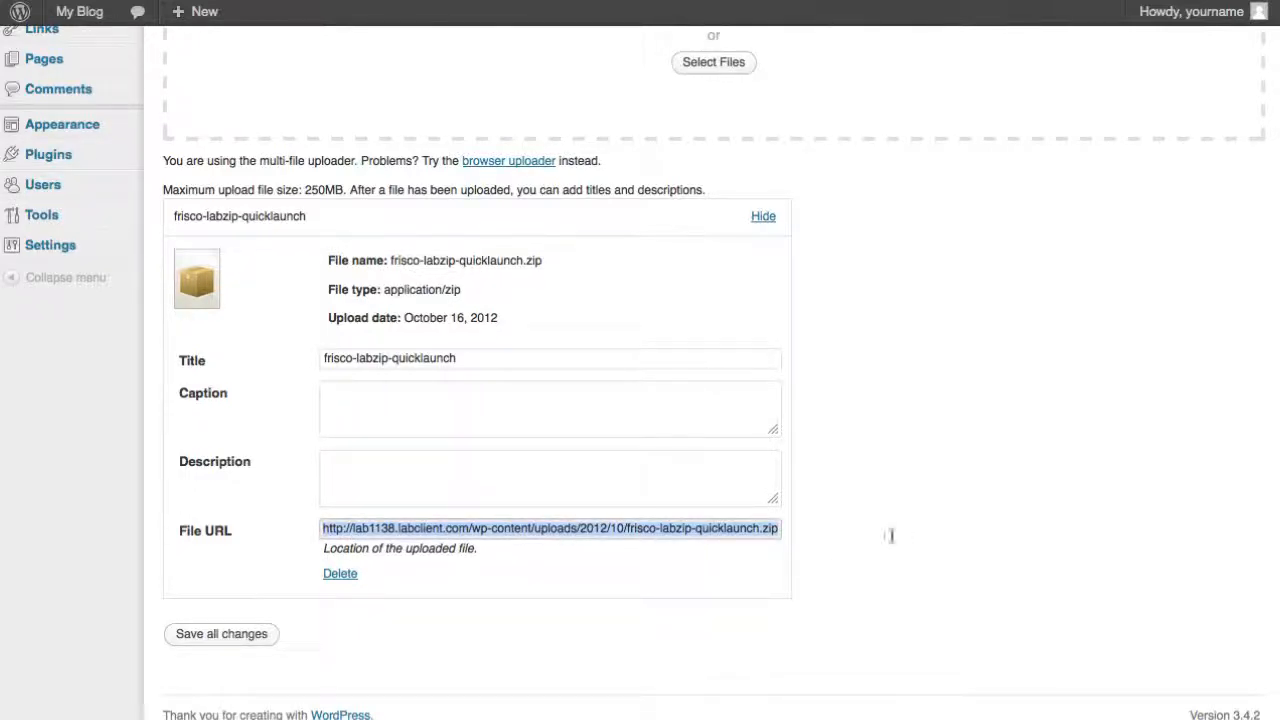
pyautogui.rightClick(726, 531)
pyautogui.click(761, 611)
pyautogui.scroll(3, 832, 305)
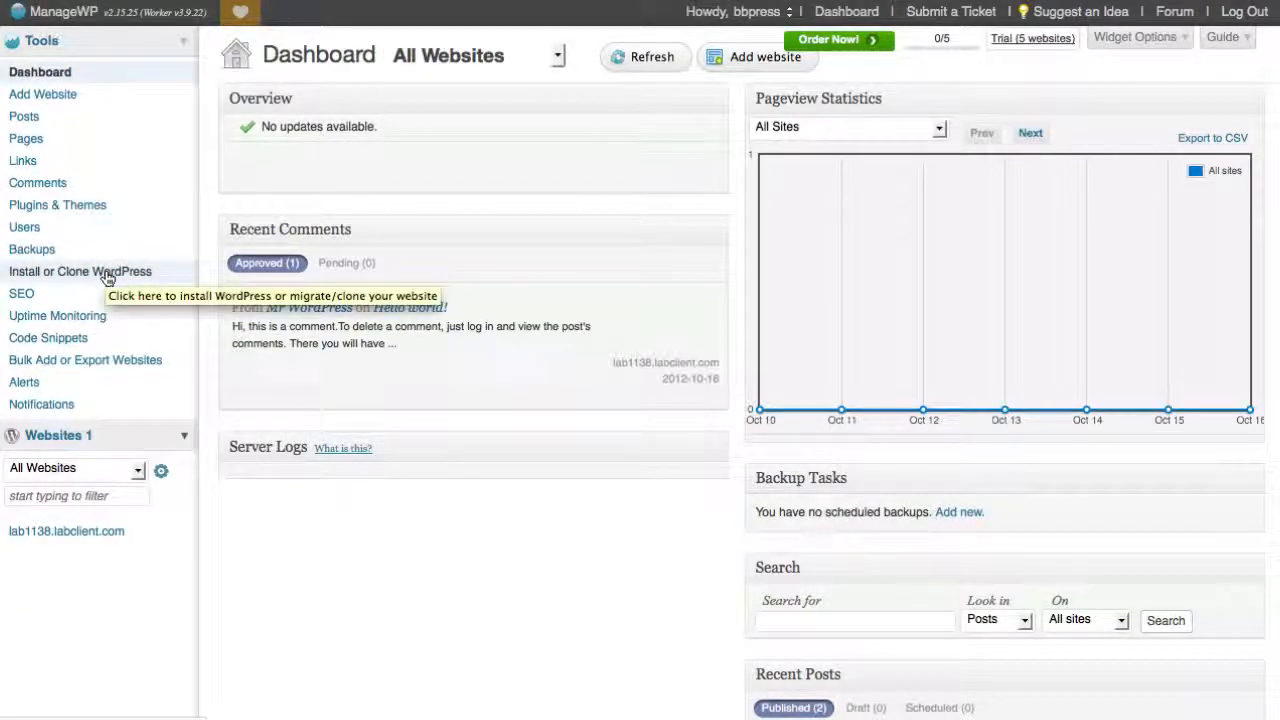
# In ManageWP, submit the copied frisco-labzip-quicklaunch.zip URL as the backup source for installing or cloning WordPress
pyautogui.click(108, 274)
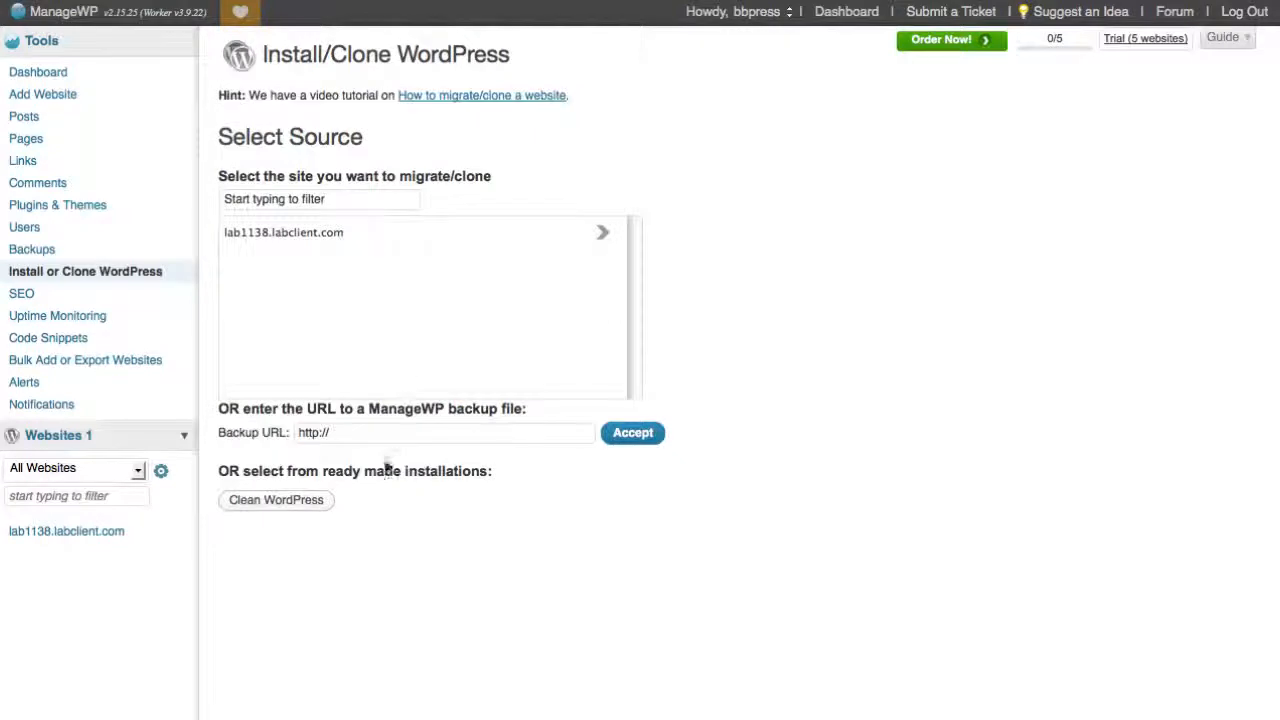
pyautogui.moveTo(371, 434); pyautogui.dragTo(223, 409)
pyautogui.press('super+v')
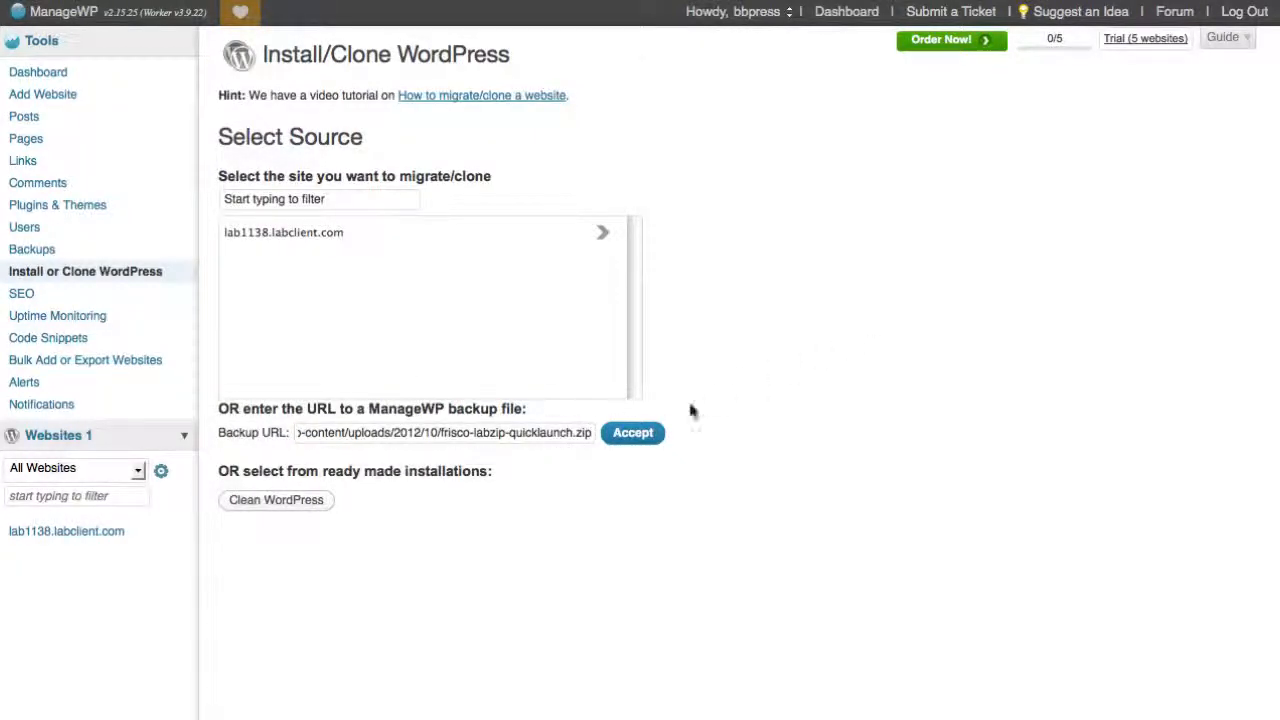
pyautogui.click(633, 436)
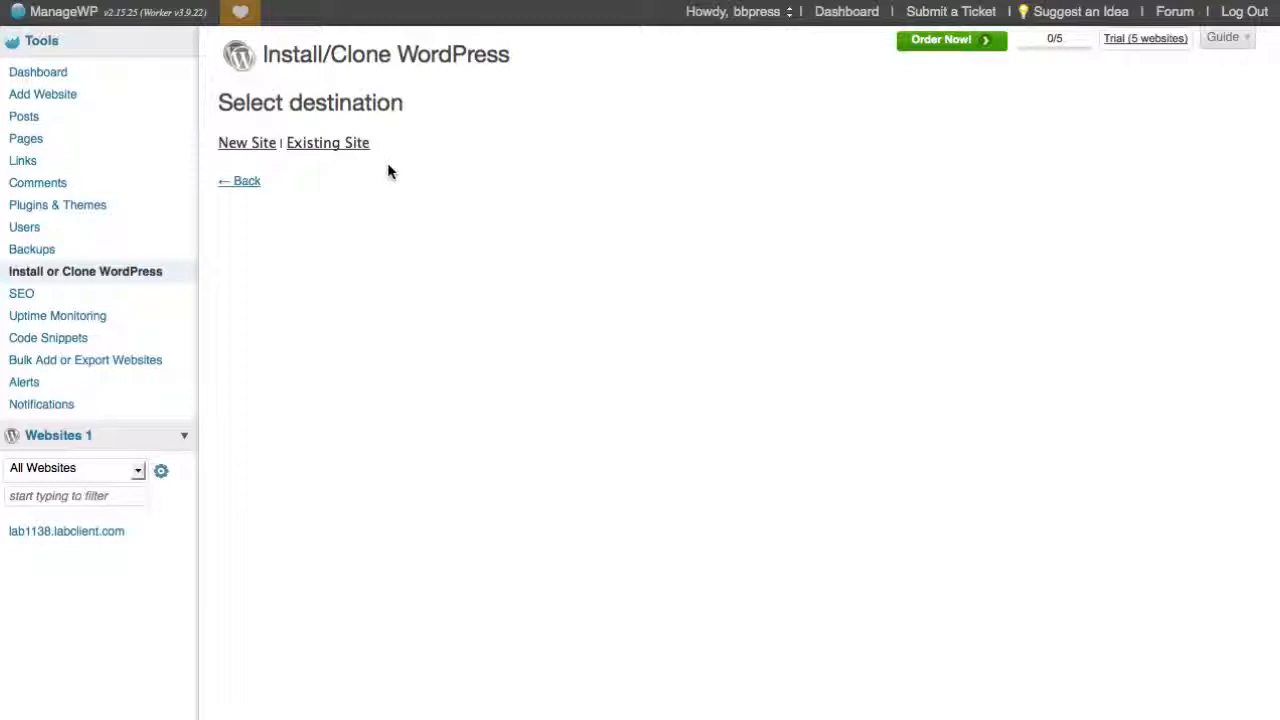
# Choose an existing site as the destination, with current admin username yourname and the new admin password
pyautogui.click(346, 148)
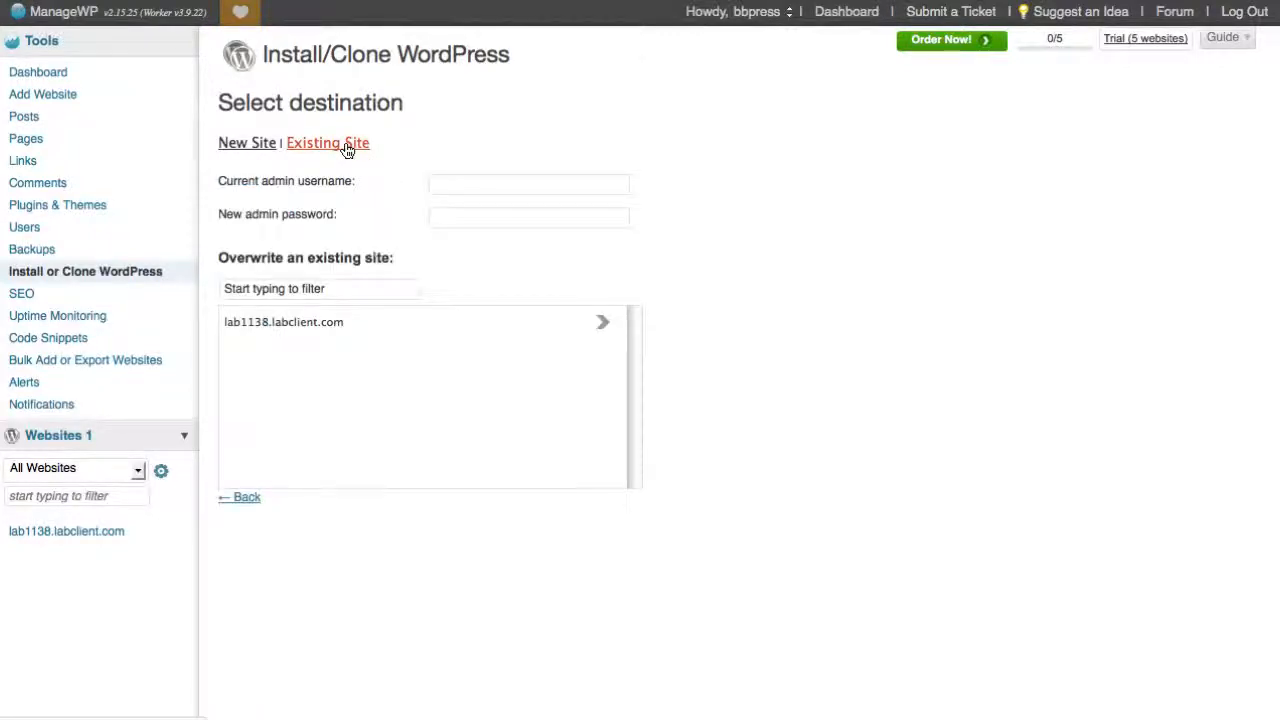
pyautogui.click(476, 189)
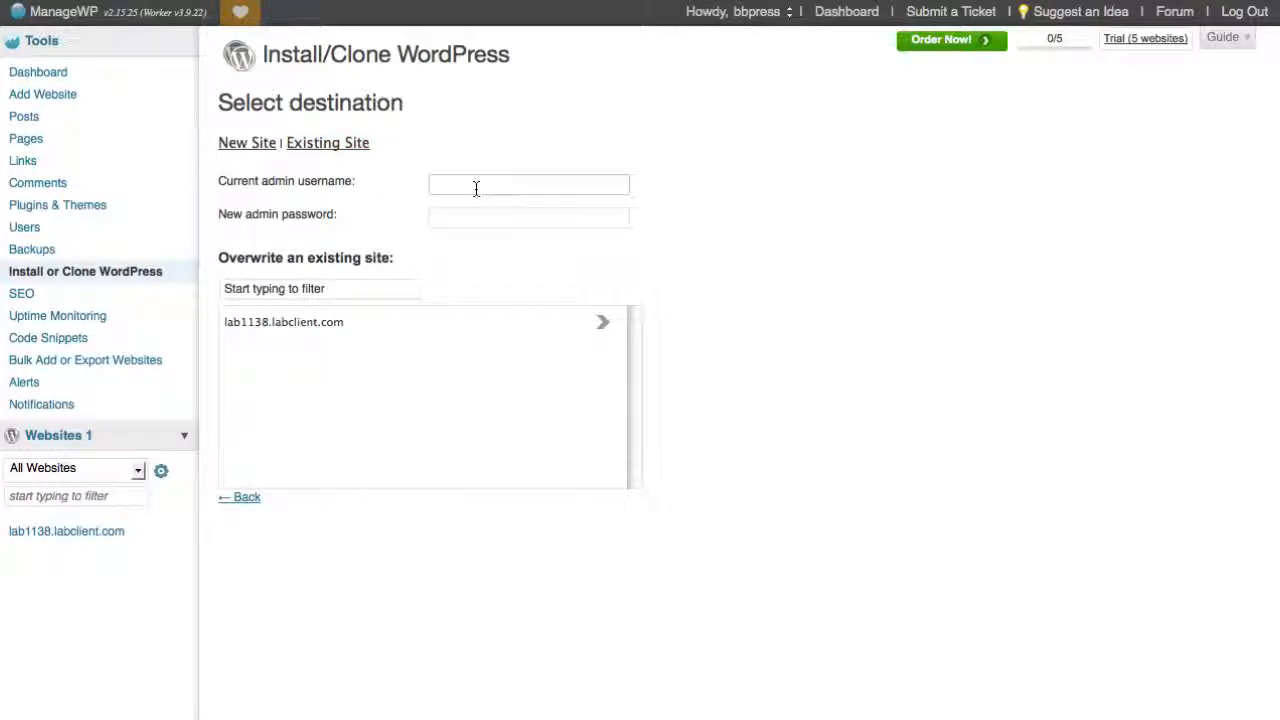
pyautogui.write('yourname')
pyautogui.press('Tab')
pyautogui.write('yourpassword')
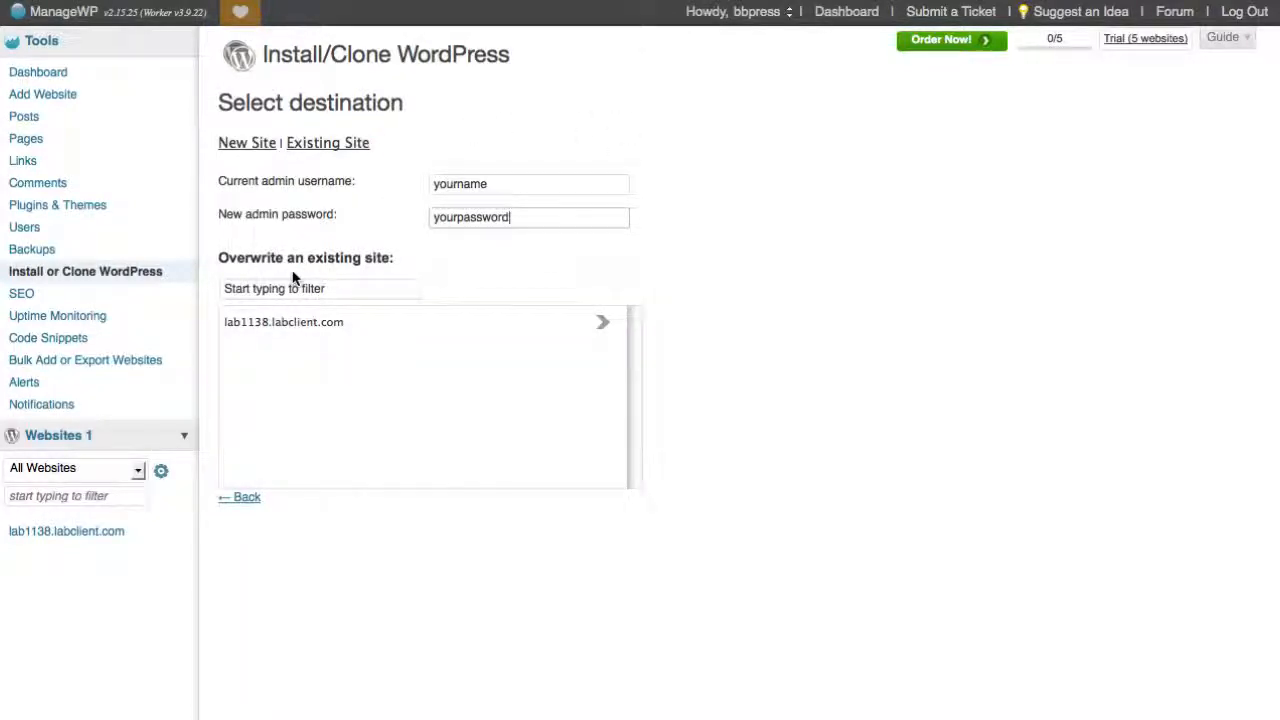
# Overwrite lab1138.labclient.com with the backup from the provided URL and close the completion dialog
pyautogui.click(330, 328)
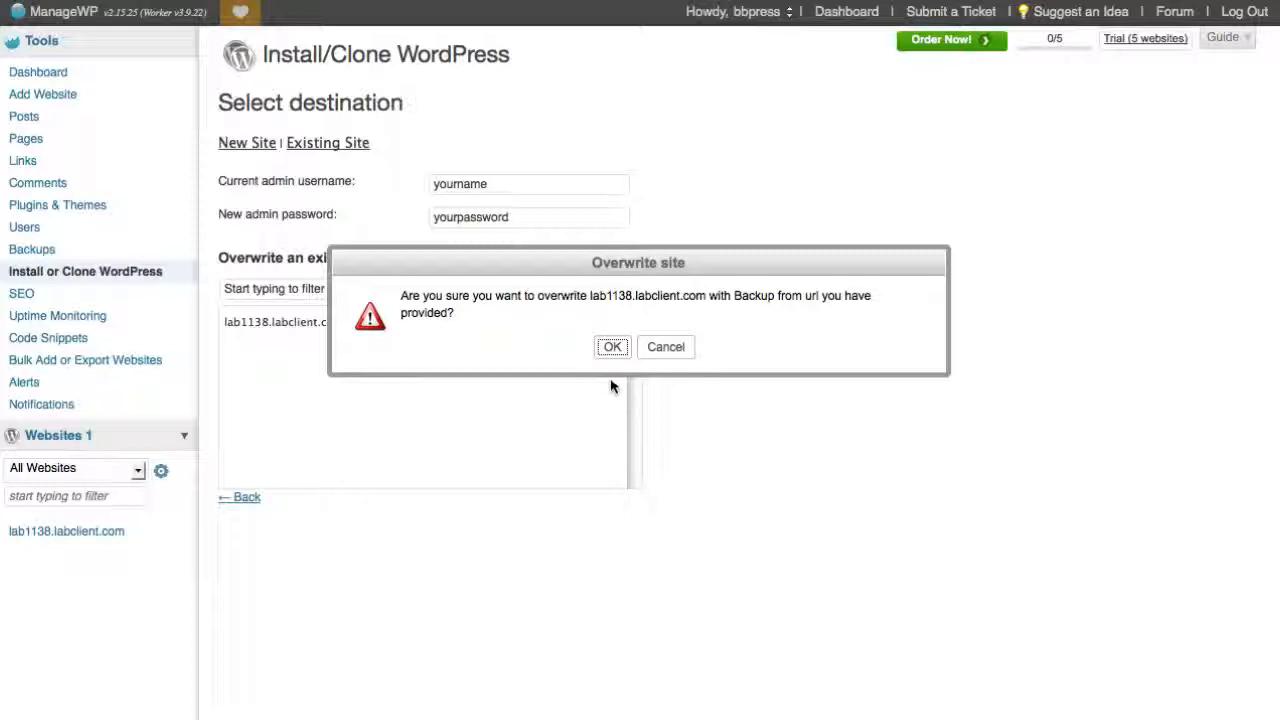
pyautogui.click(613, 348)
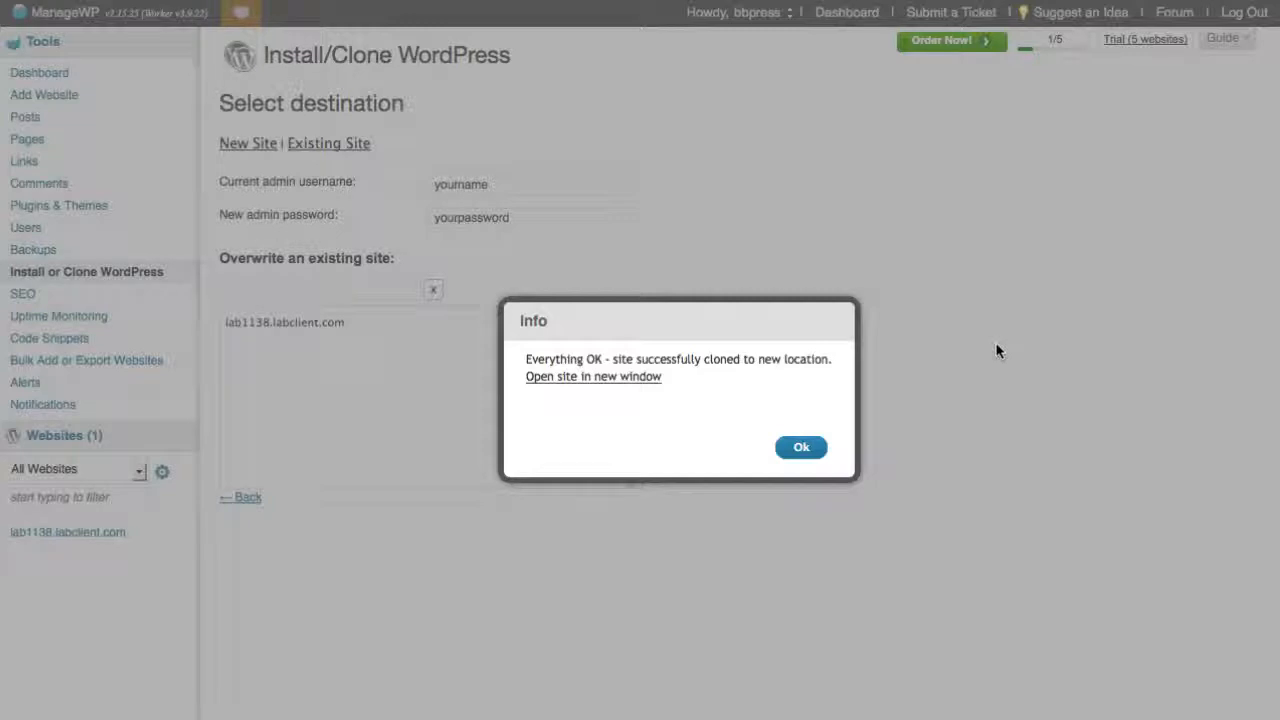
pyautogui.click(808, 447)
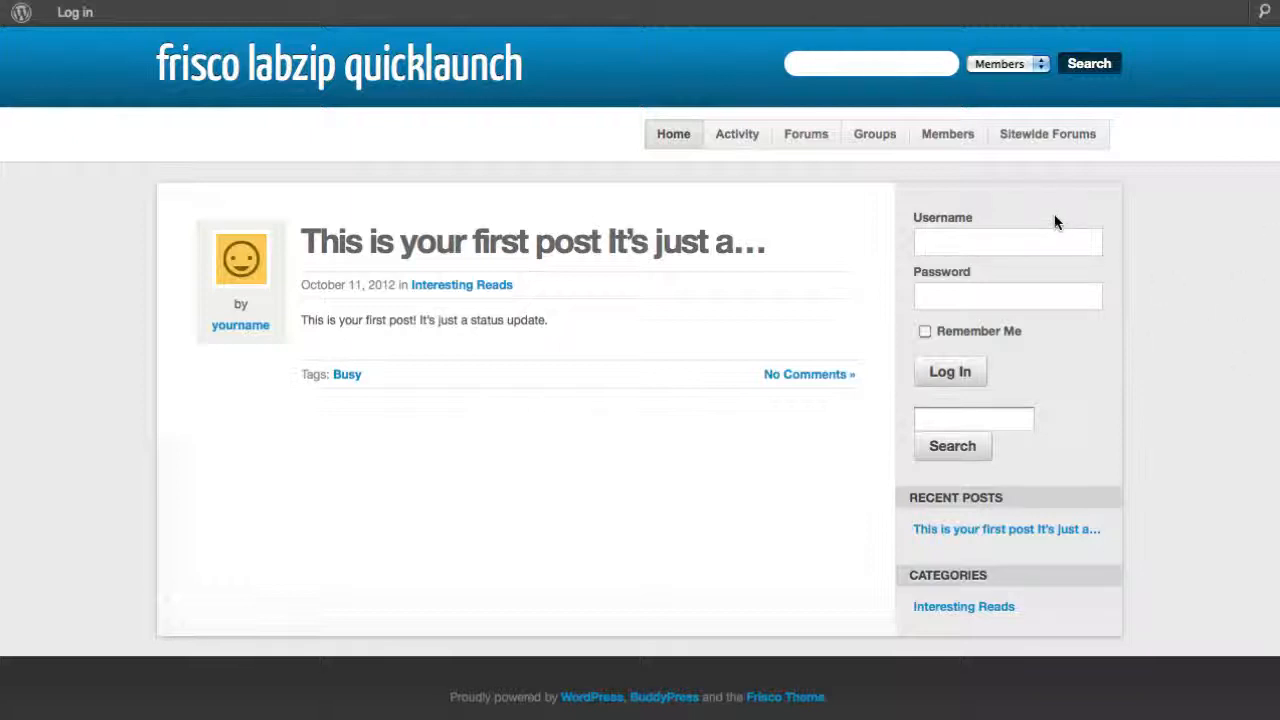
# View the Sitewide Forums page of the frisco labzip quicklaunch site
pyautogui.click(1047, 147)
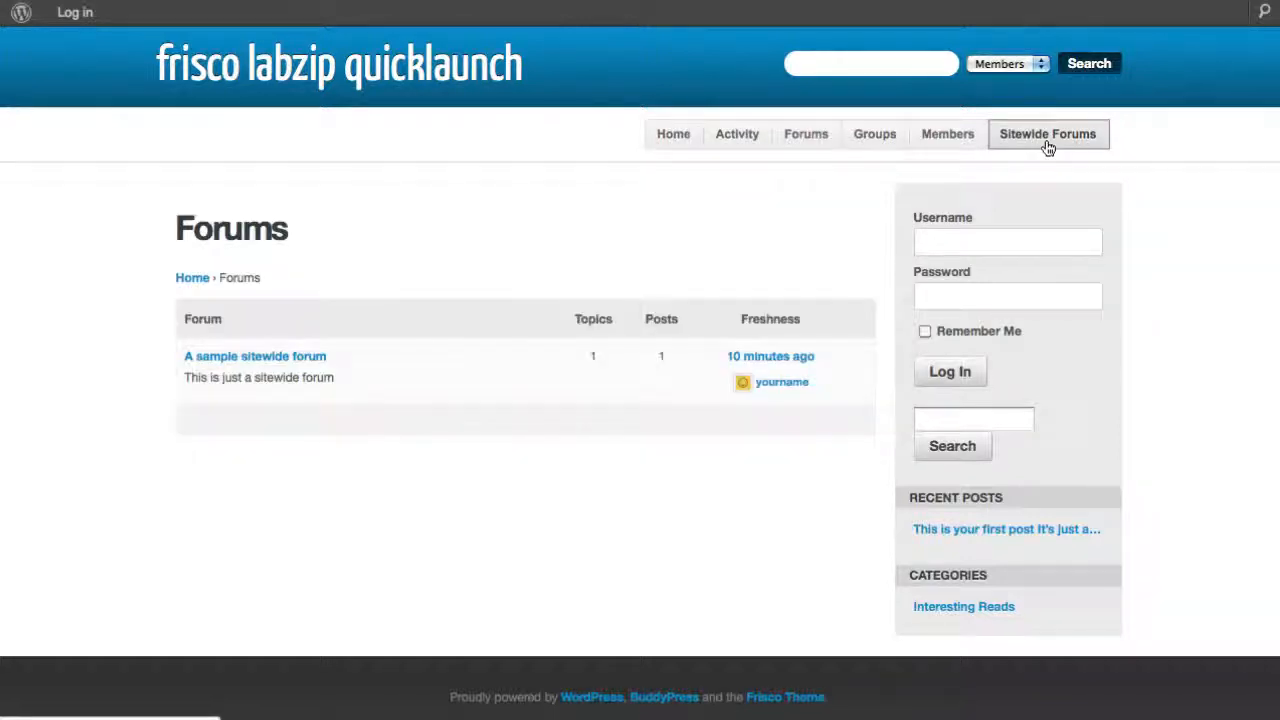